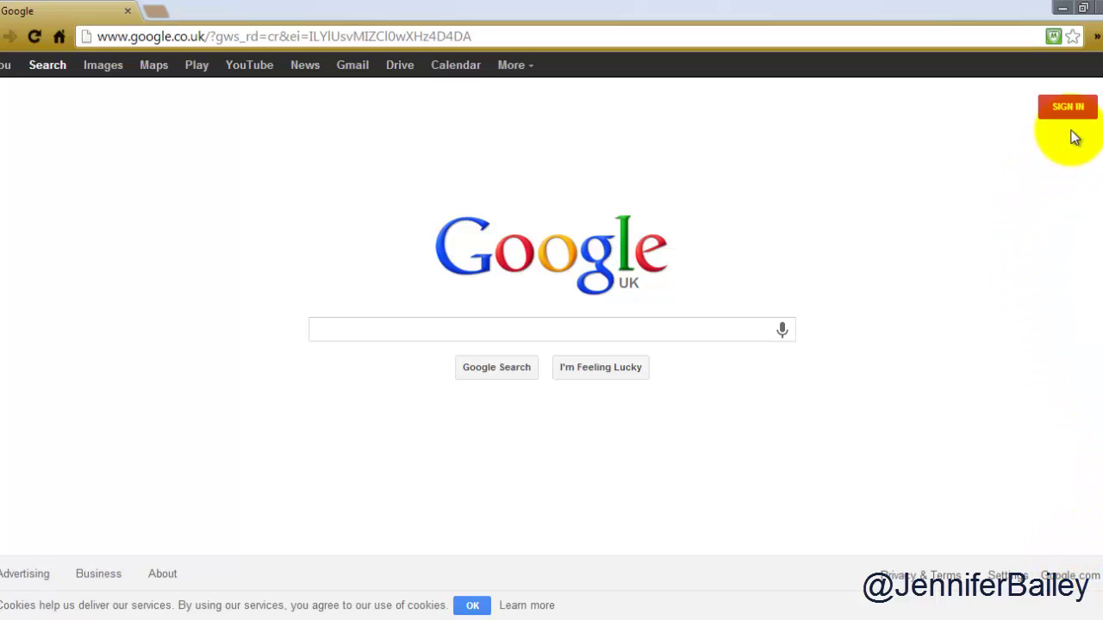
- Search Google for 'sign up goo' and open the 'Sign up for a Google Account' result
click(731, 329)
text(s)
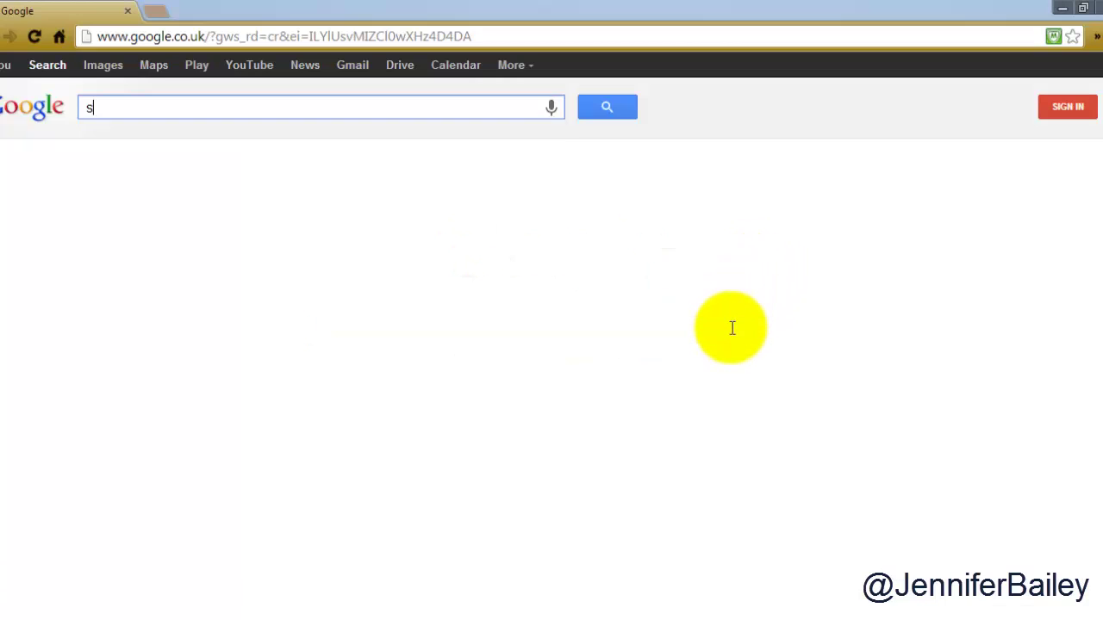
text(ign up)
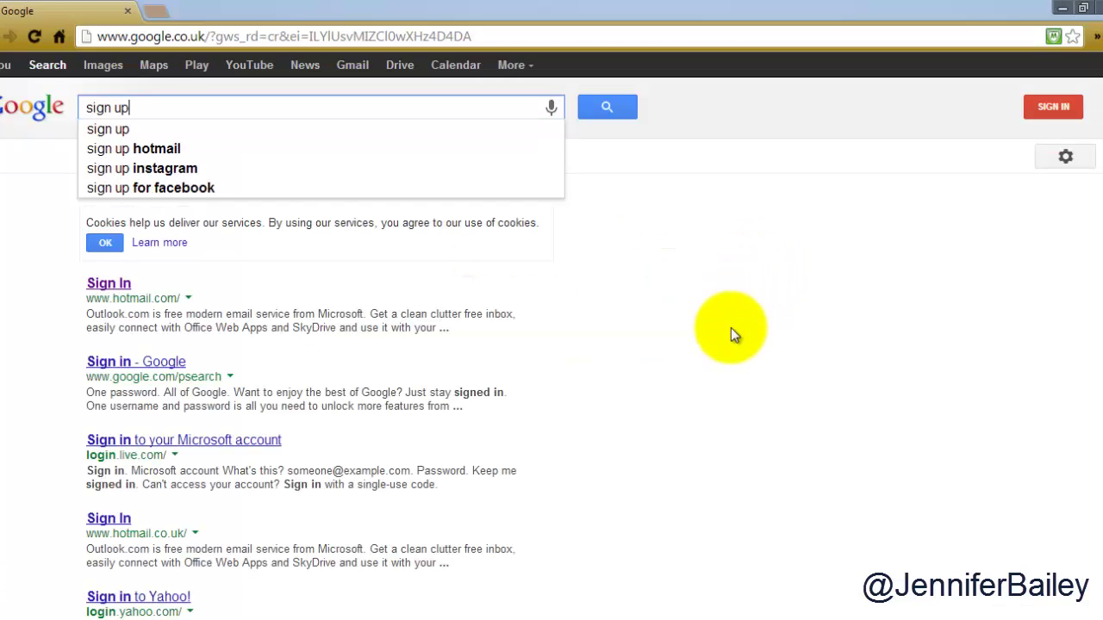
text( goo)
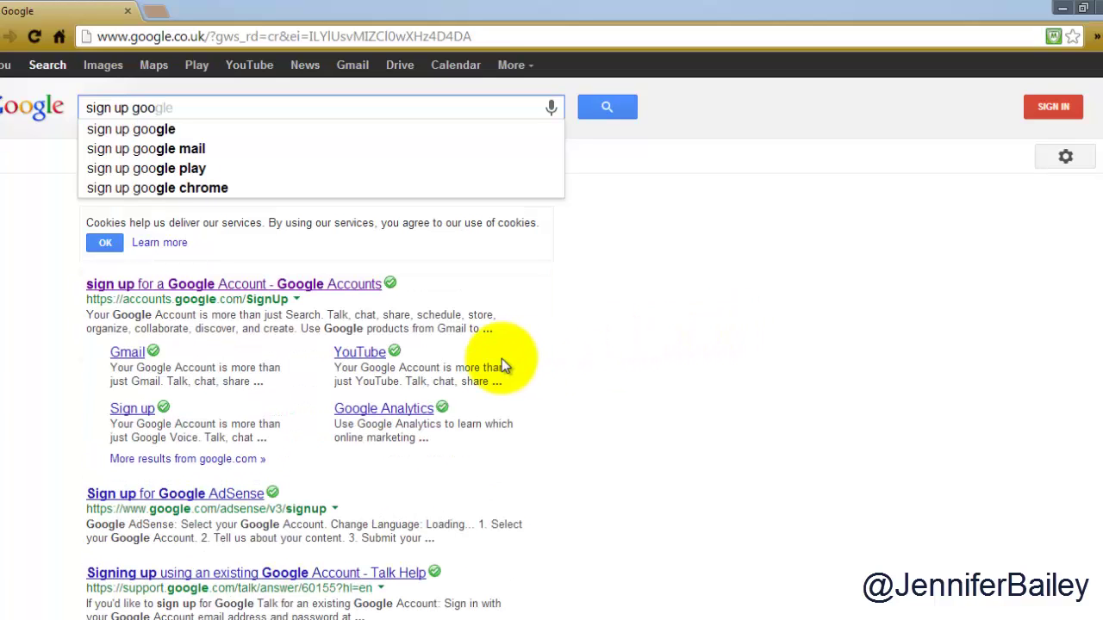
click(265, 293)
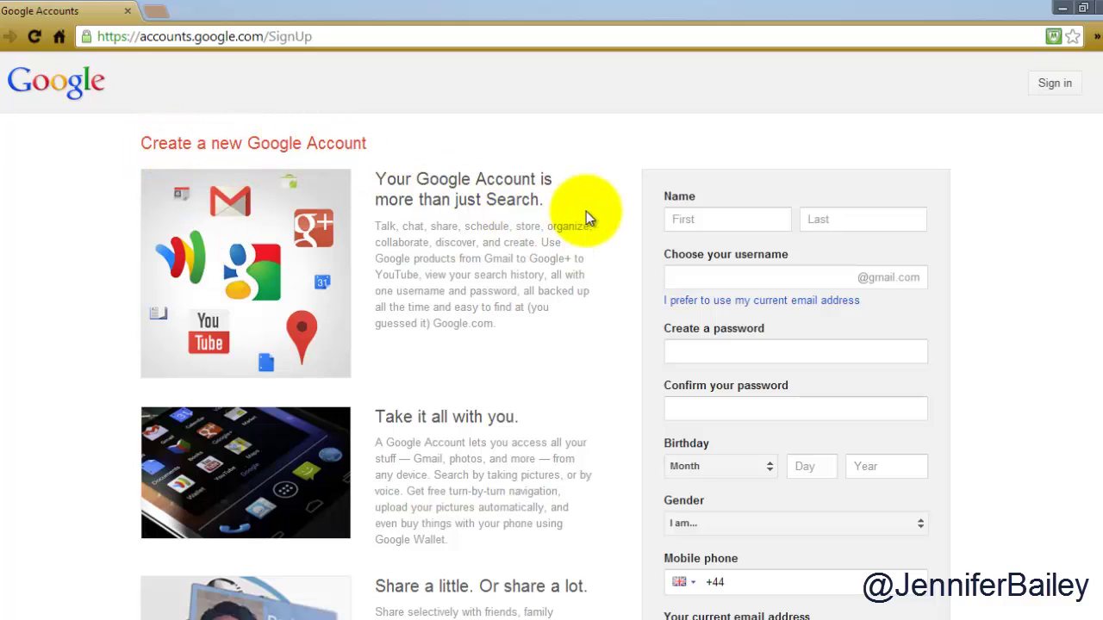
- Enter the account holder's first name and last name in the sign-up form's name fields
click(686, 221)
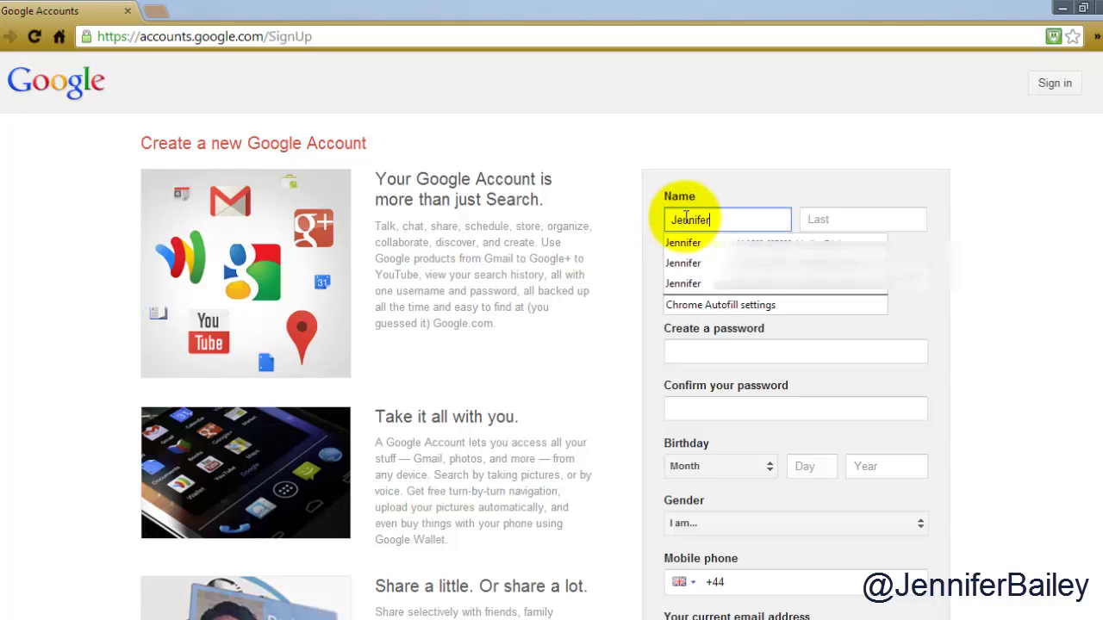
key(Tab)
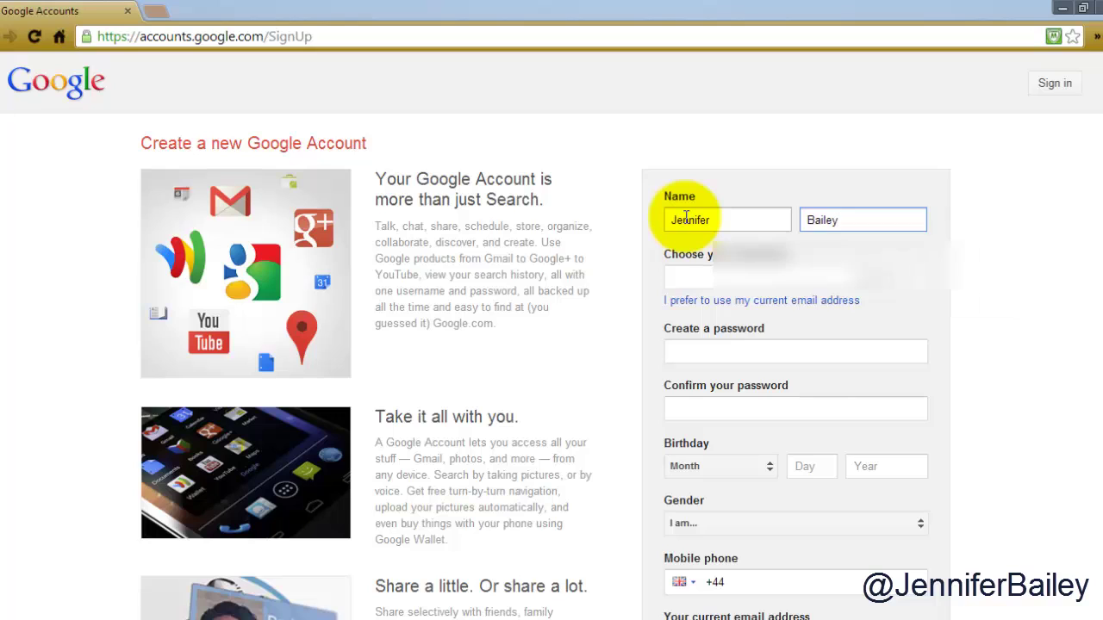
key(Tab)
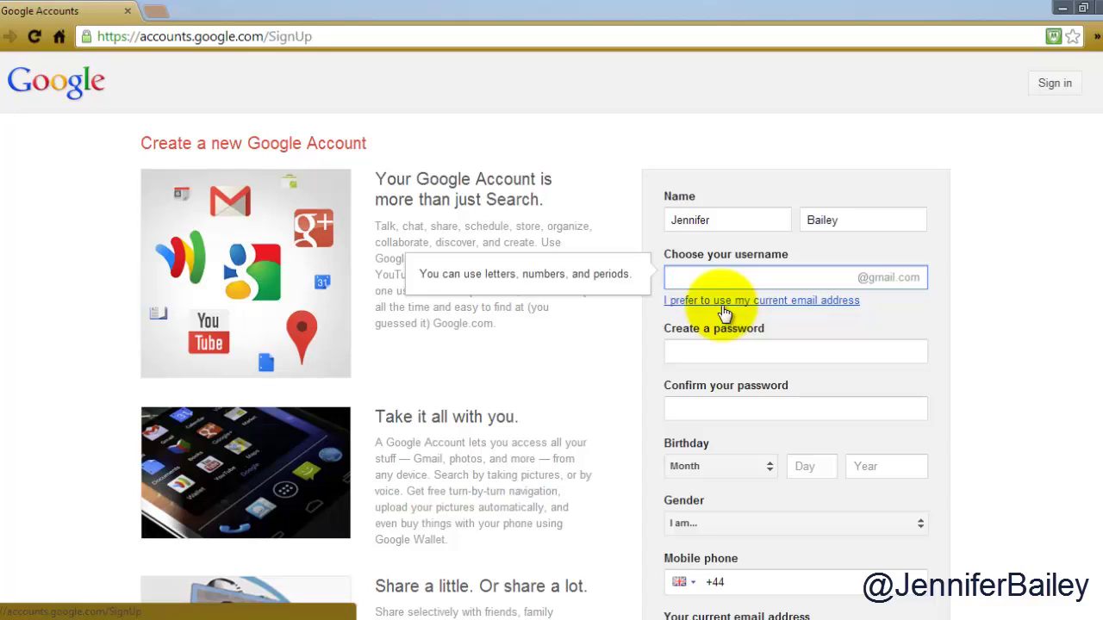
- Enter a name-based username, then add a letter when Google reports it taken
click(871, 351)
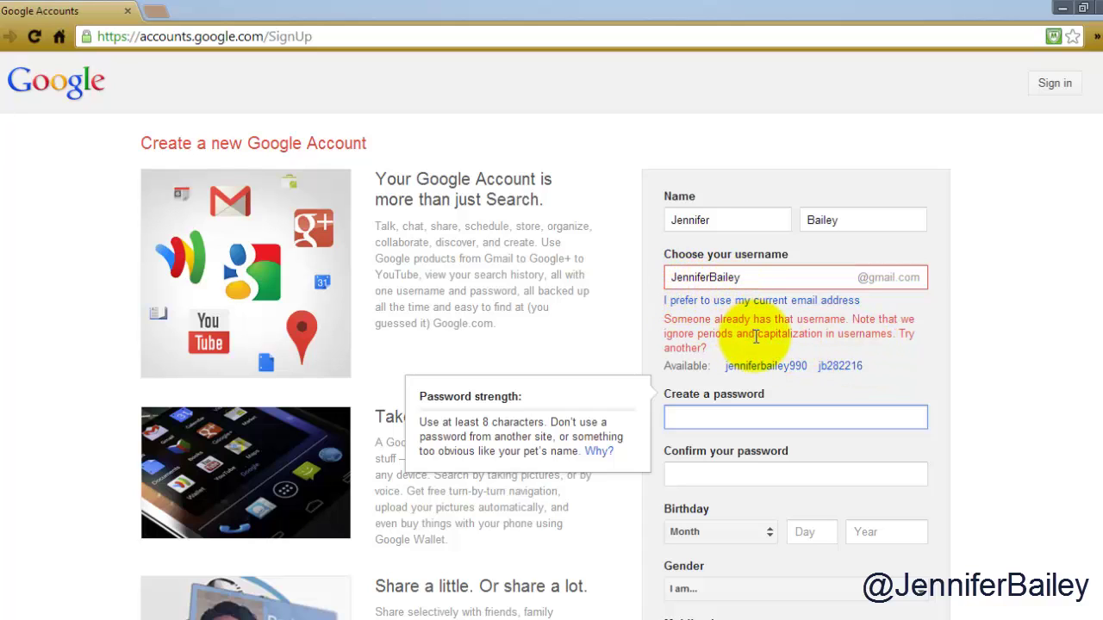
click(710, 276)
text(S)
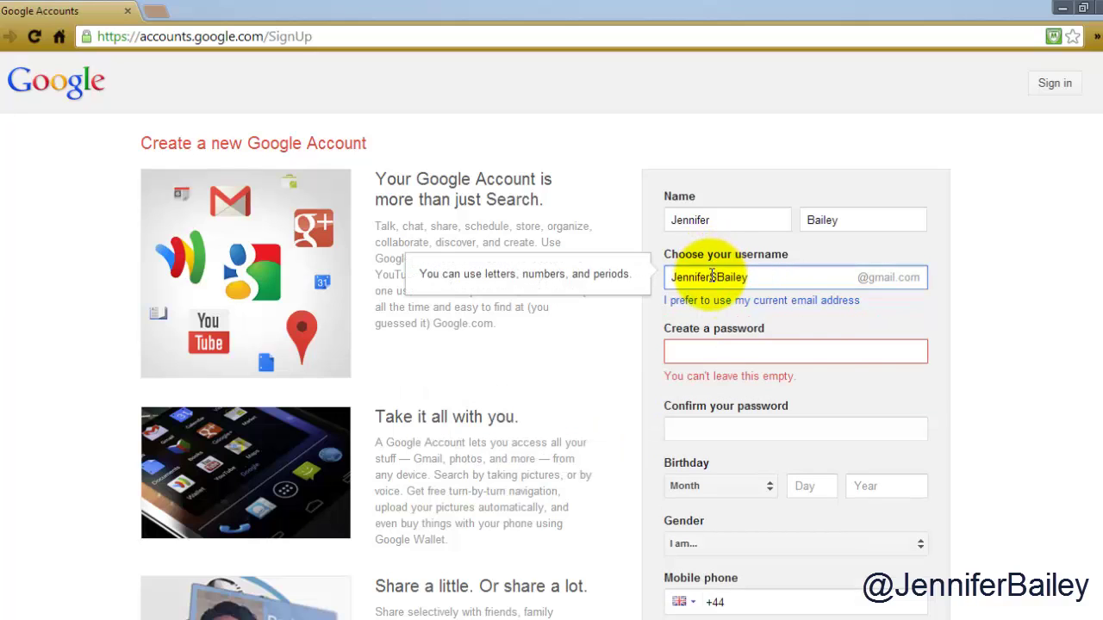
key(Tab)
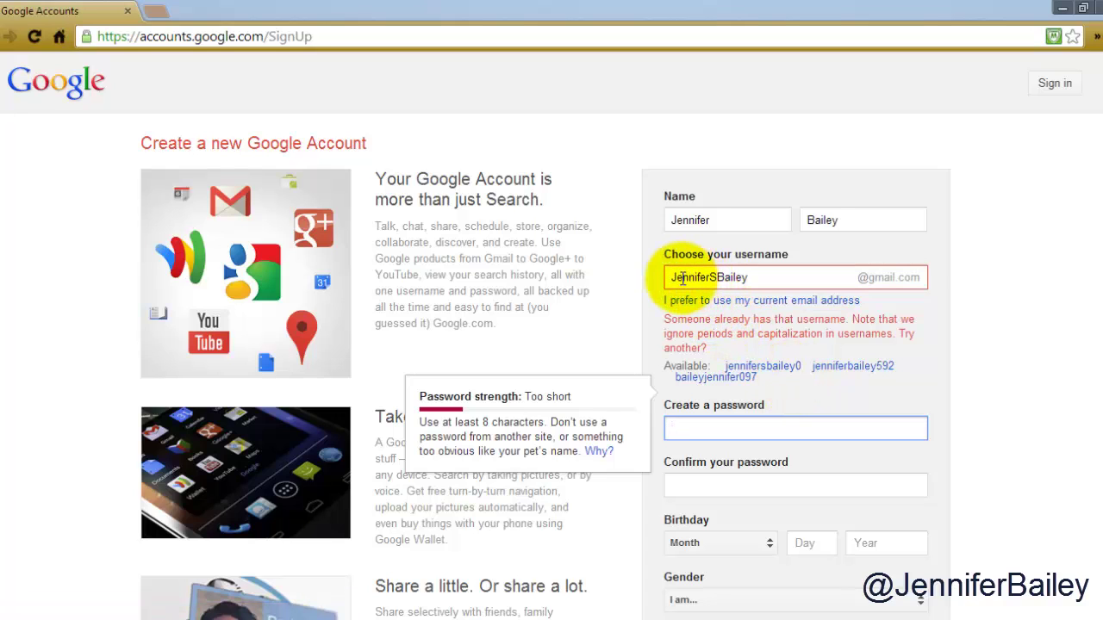
- Revise the username with a middle initial and extra letters until no availability error remains
click(699, 277)
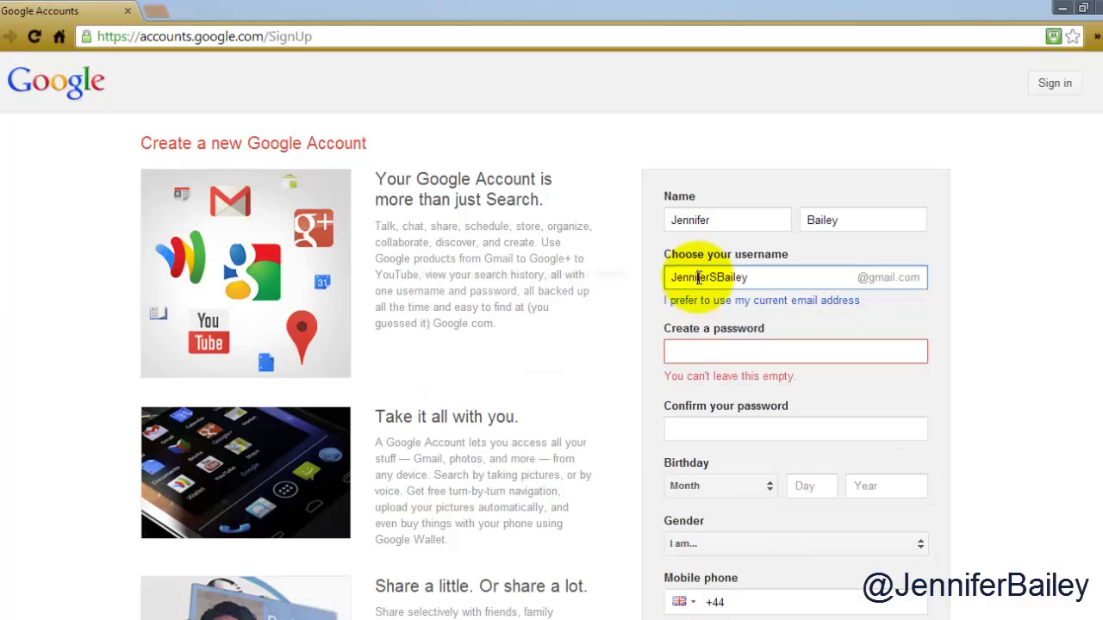
key(BackSpace)
text(1)
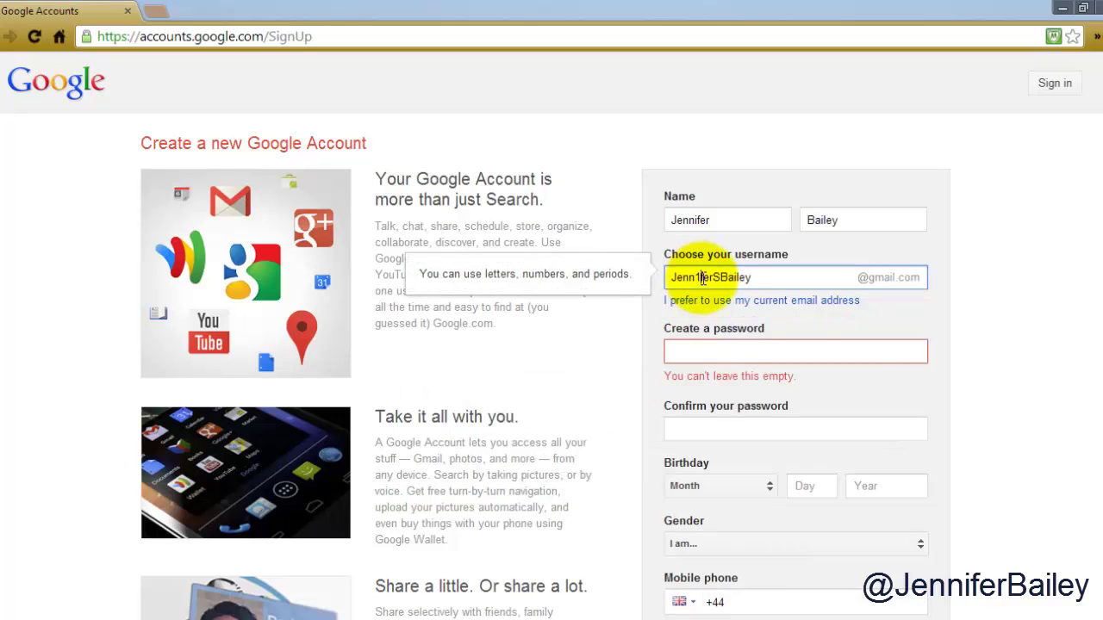
click(814, 340)
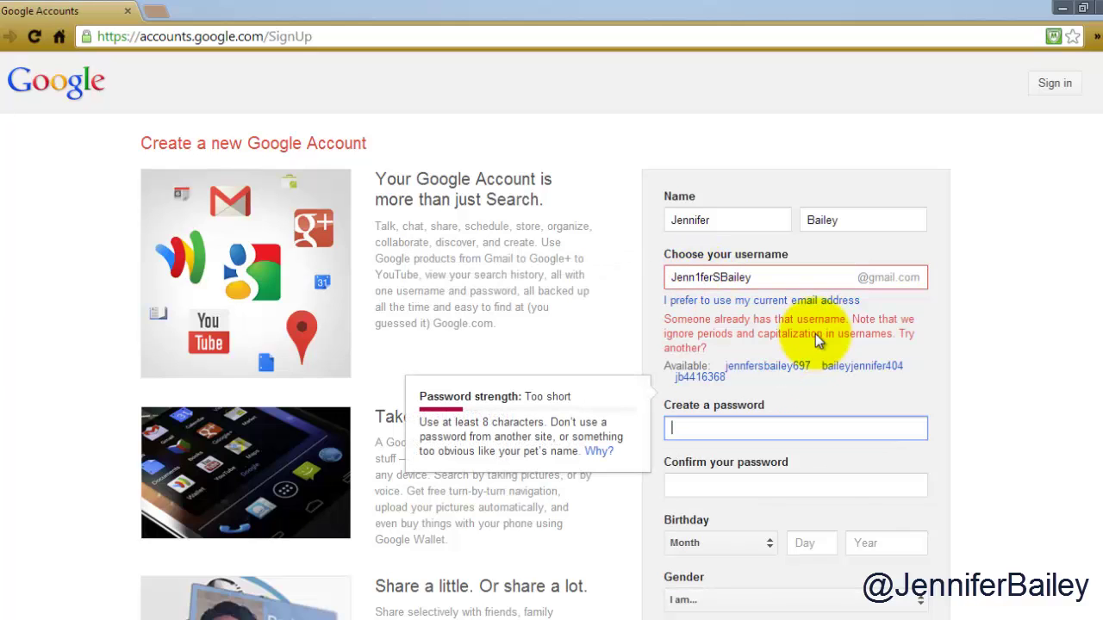
click(700, 277)
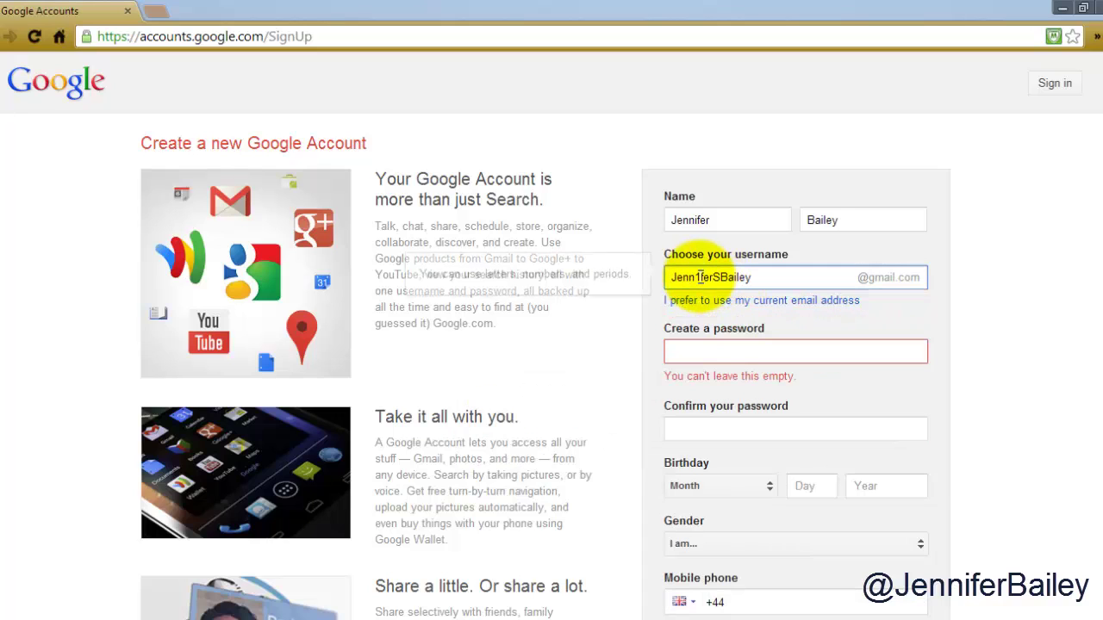
key(BackSpace)
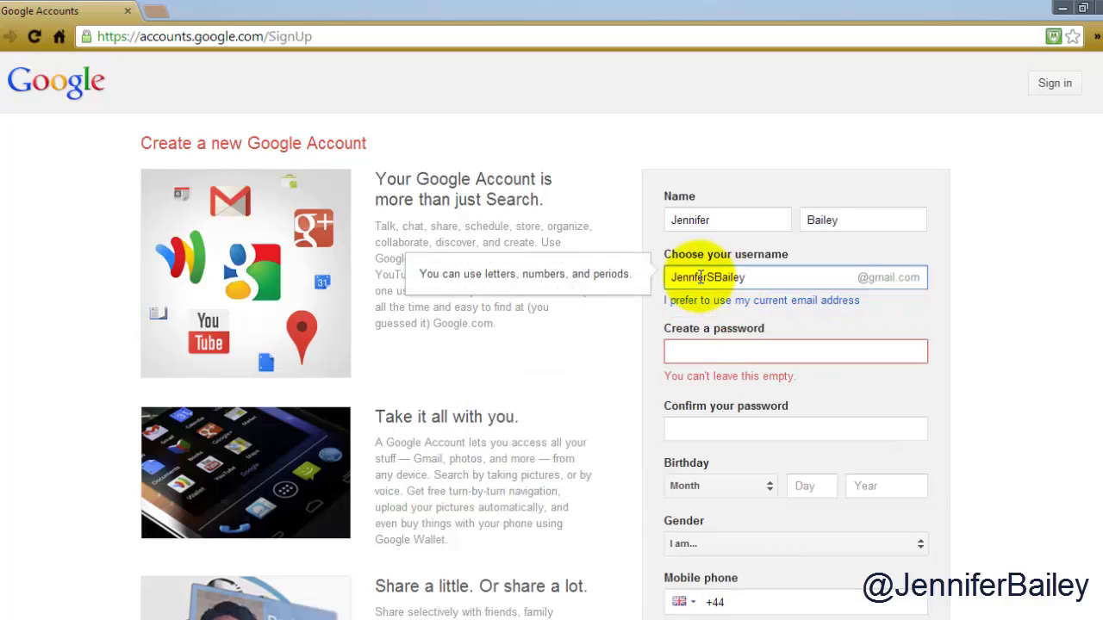
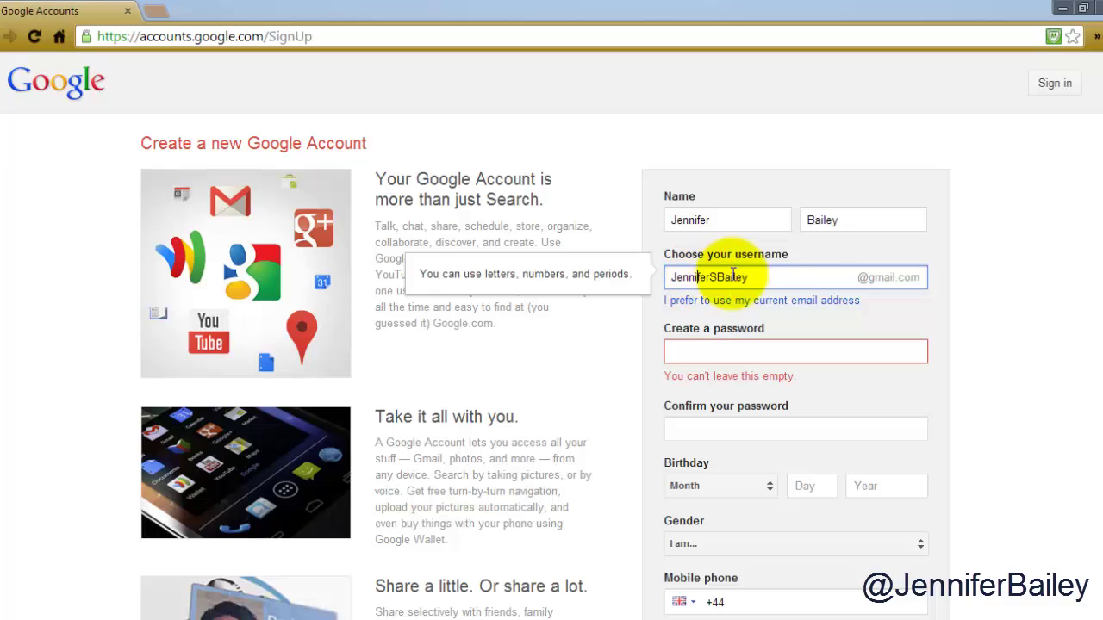
key(Right)
key(Right)
key(Right)
key(Right)
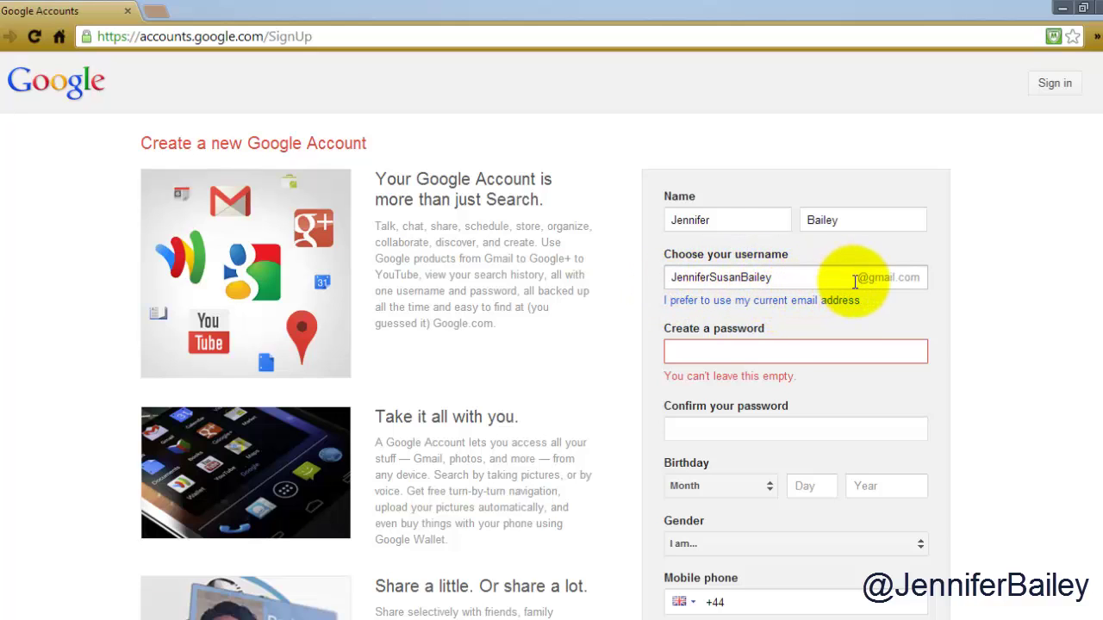
click(755, 348)
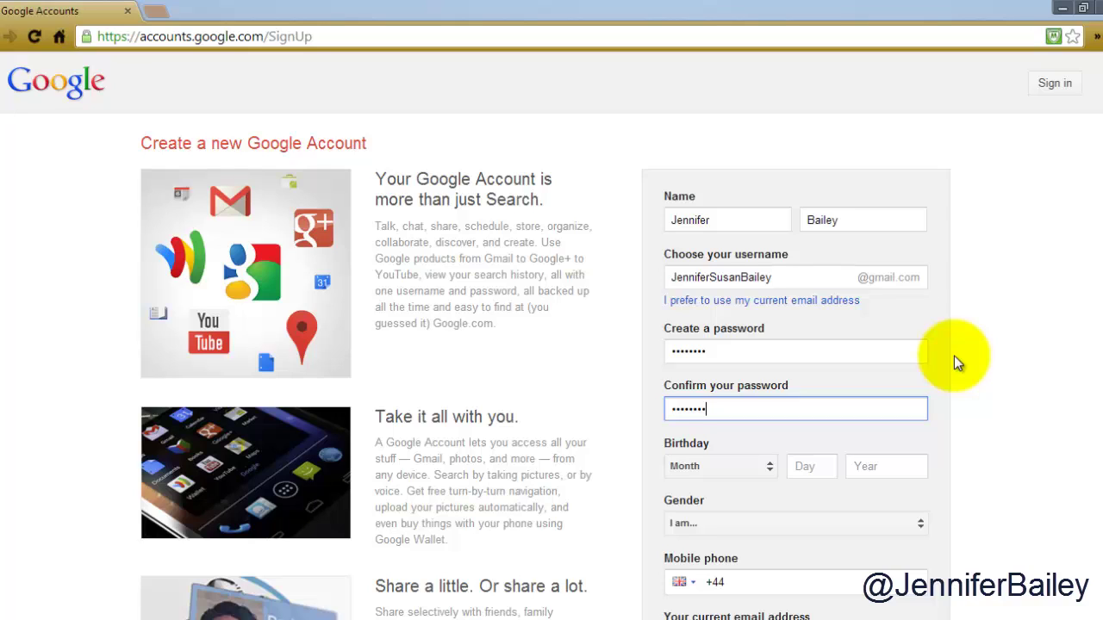
- Set the birthday to 13 February 1974 and the gender to Female
drag(1098, 178, 1098, 340)
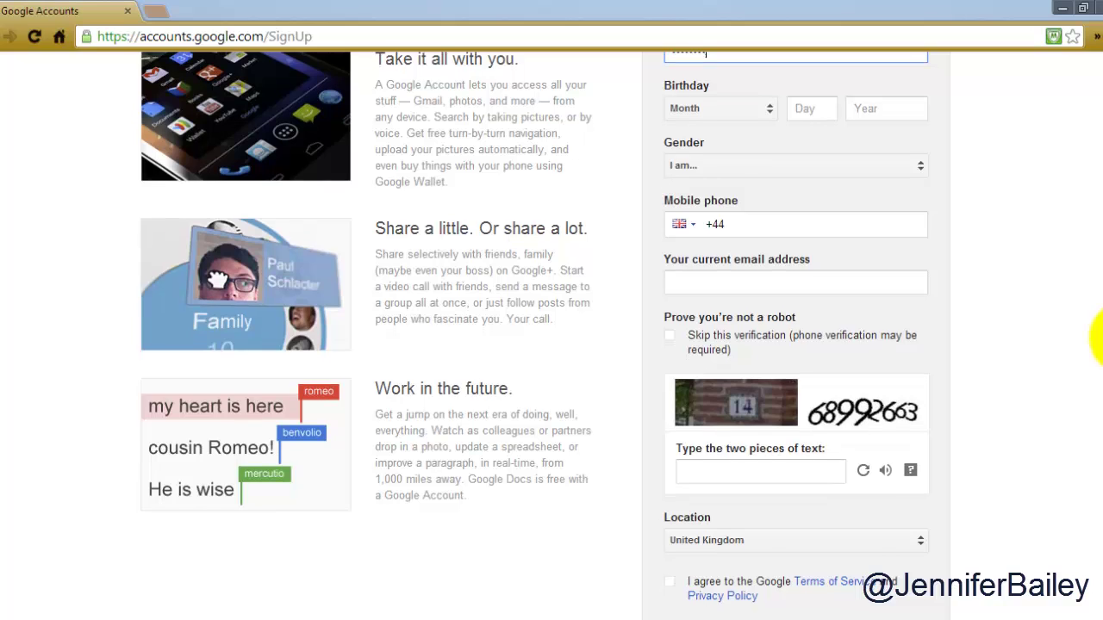
click(769, 114)
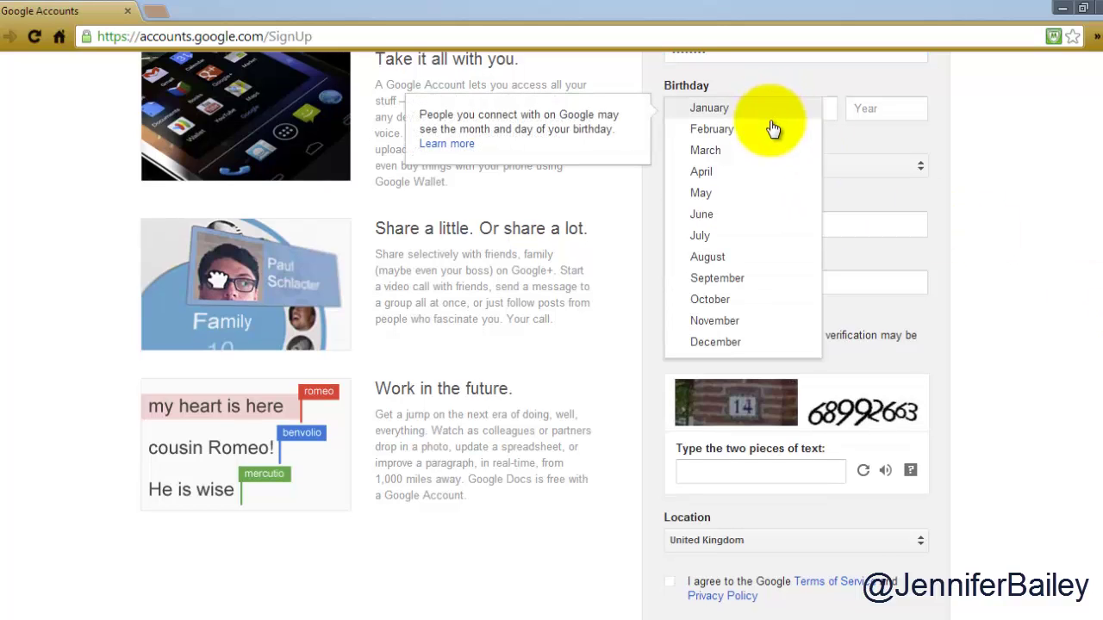
click(773, 128)
click(810, 113)
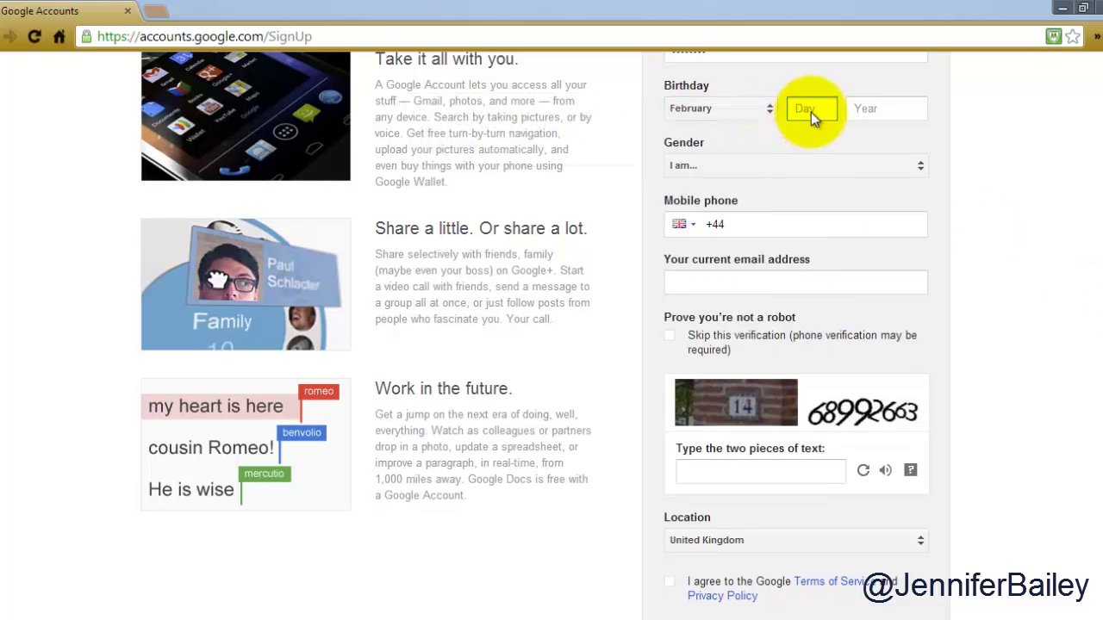
text(13)
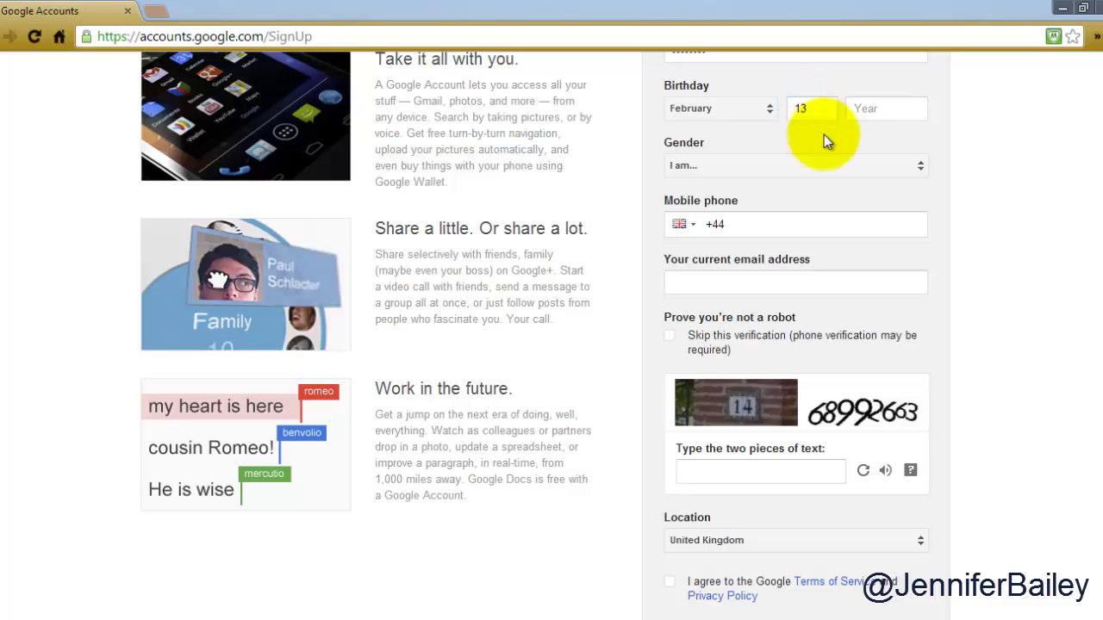
click(865, 112)
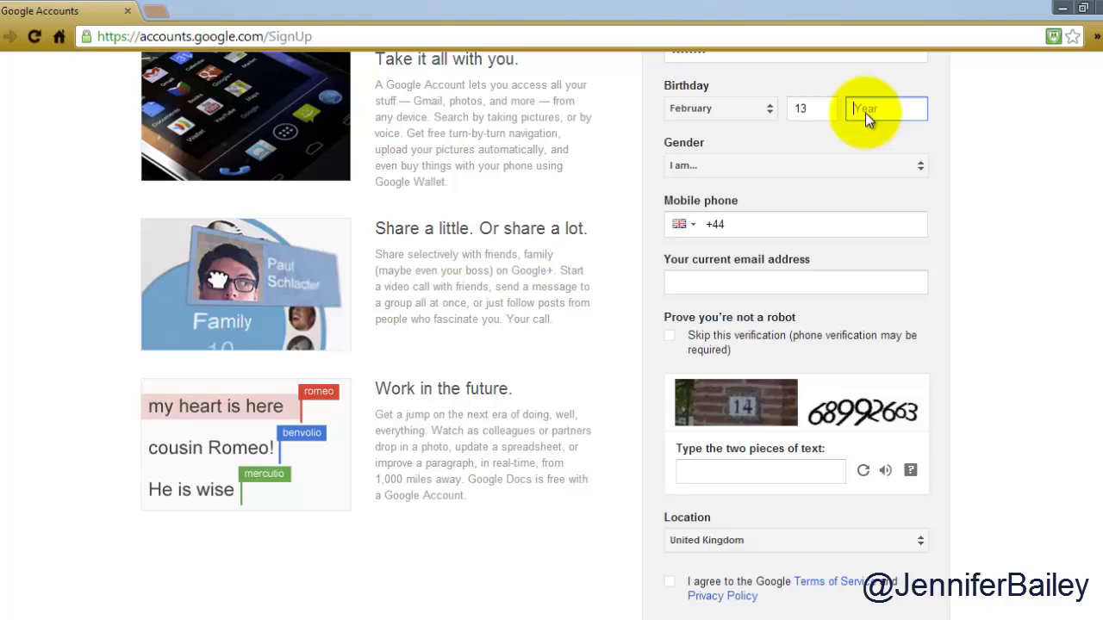
text(1974)
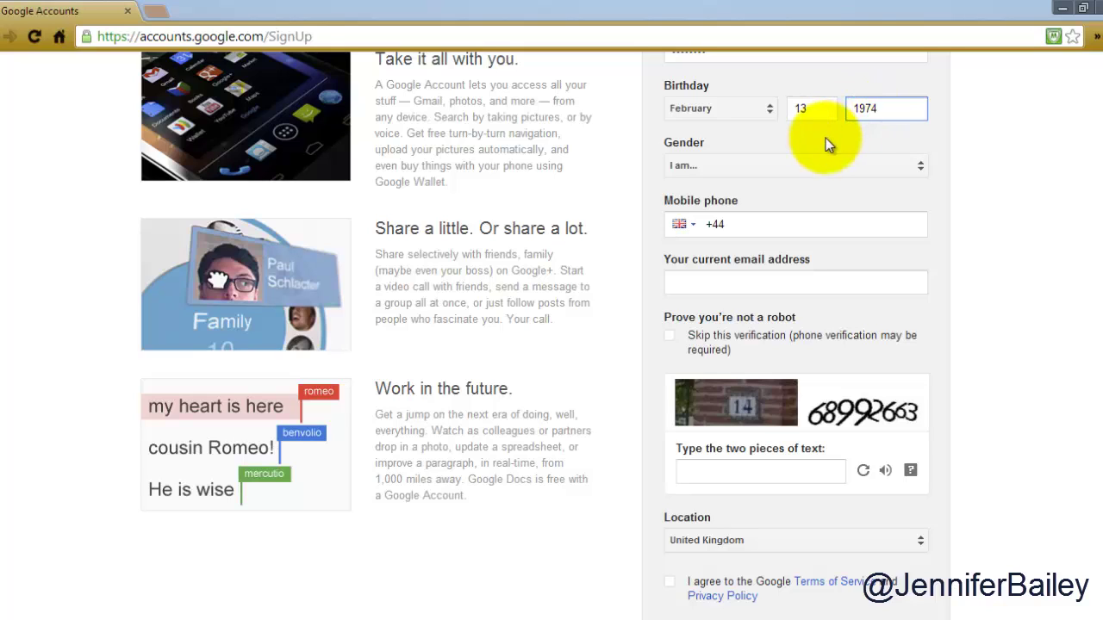
click(921, 166)
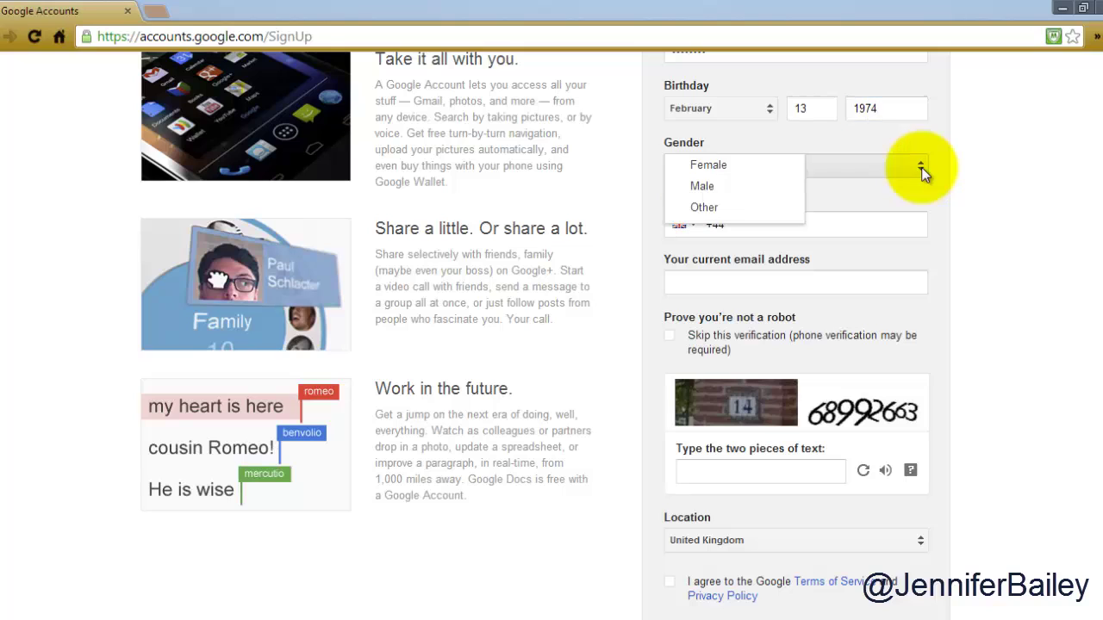
click(746, 166)
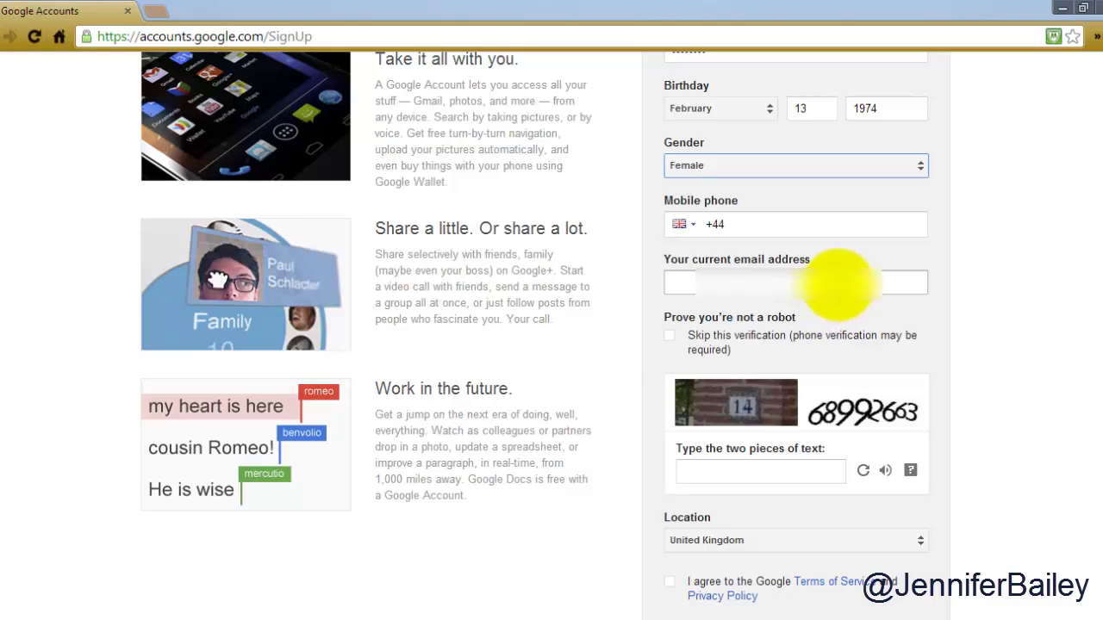
- Fill the current email address field from Chrome's saved autofill suggestion
click(836, 285)
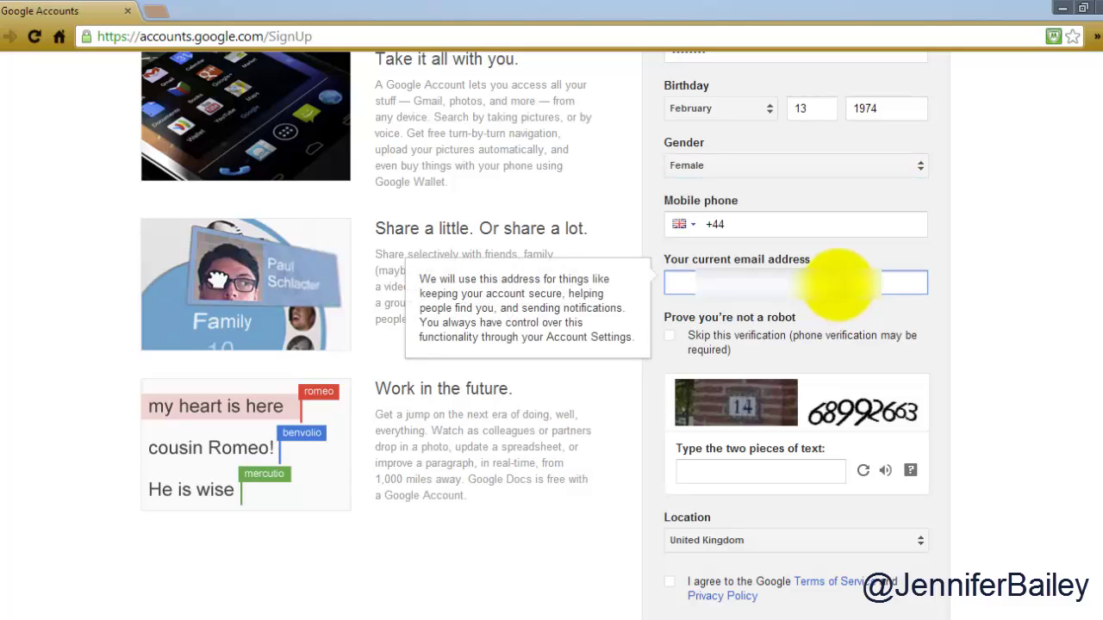
text(js)
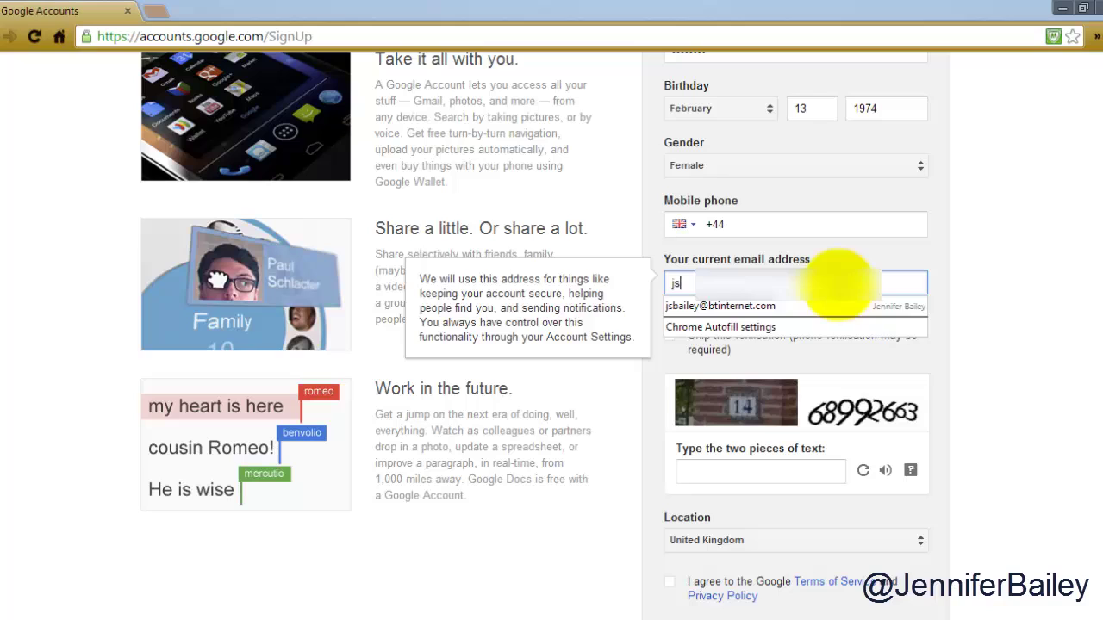
click(843, 308)
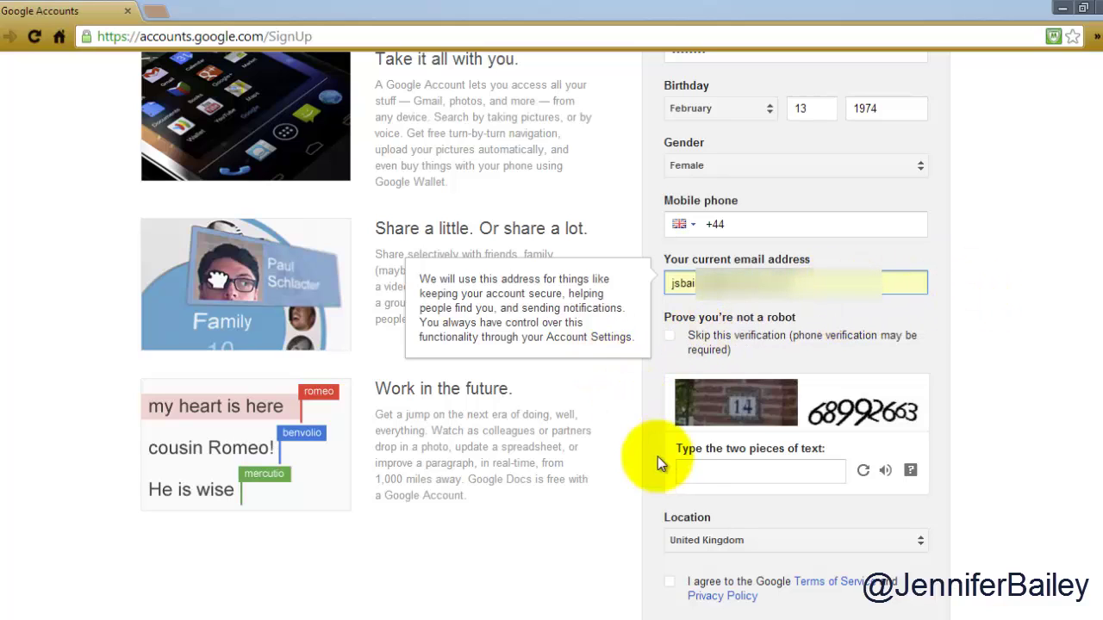
click(690, 471)
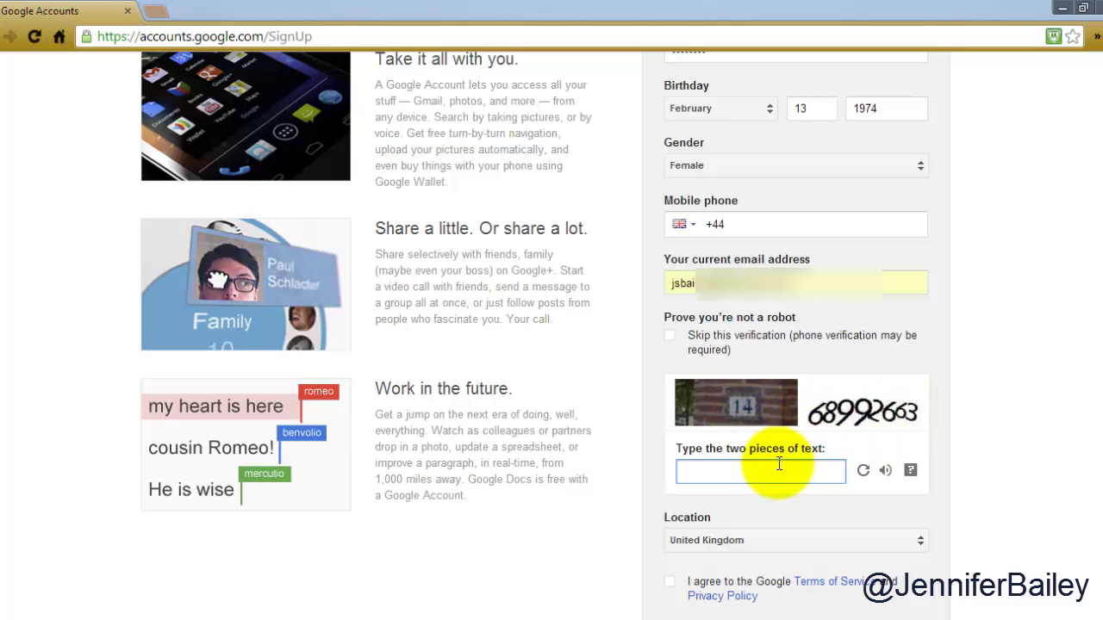
- Type the two pieces of captcha verification text
text(14)
text(68992663)
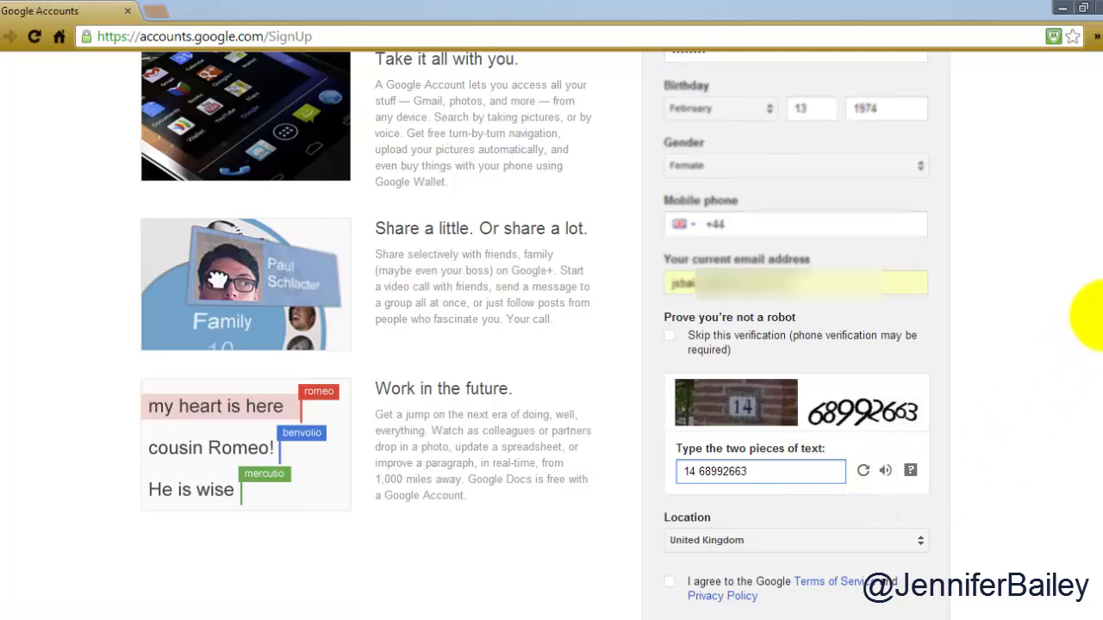
scroll(1087, 315, down, 3)
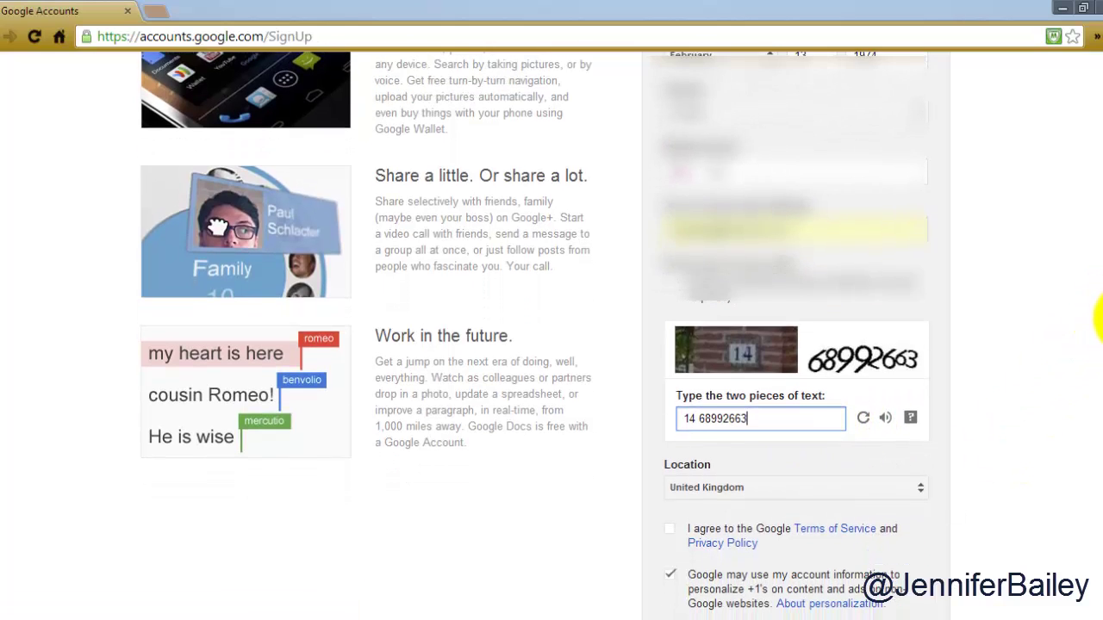
scroll(1098, 345, down, 2)
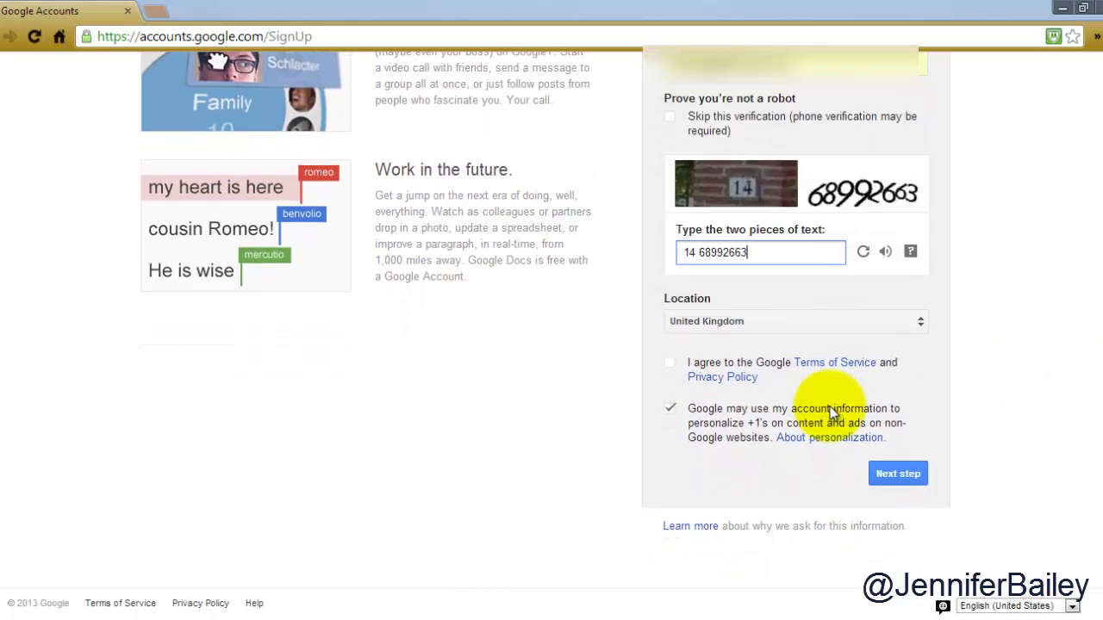
- Agree to the Terms of Service and keep United Kingdom as the location
click(670, 365)
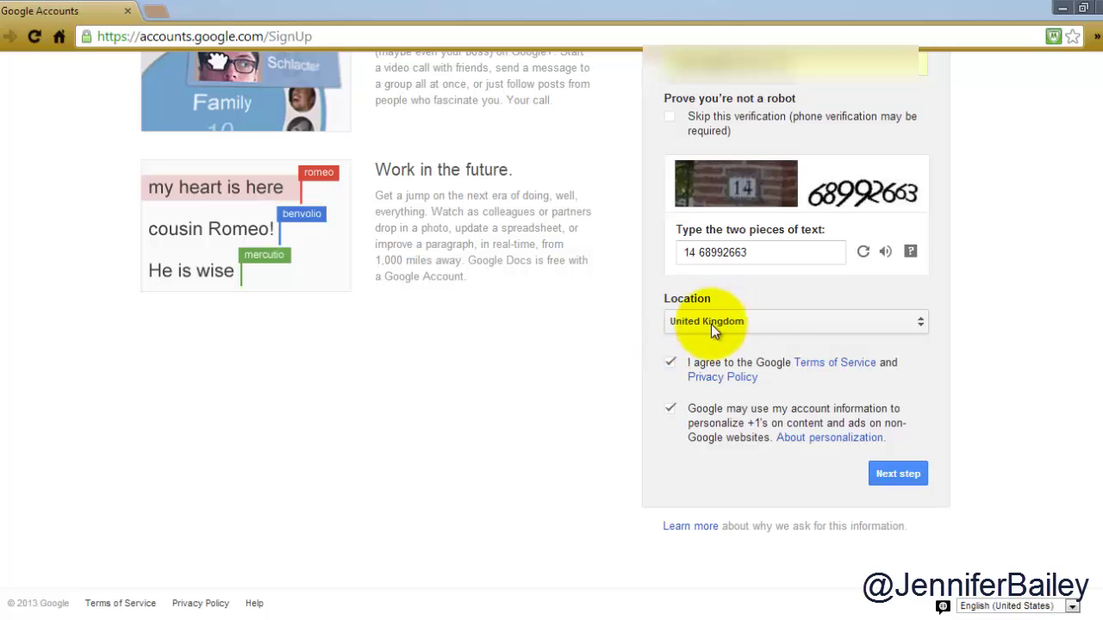
click(919, 325)
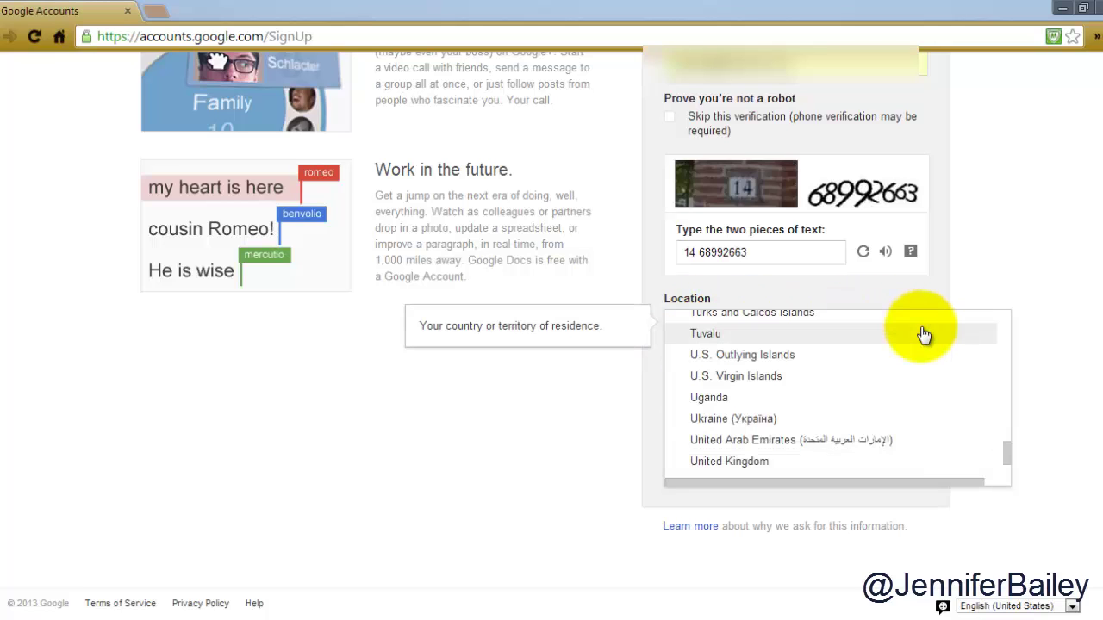
click(947, 289)
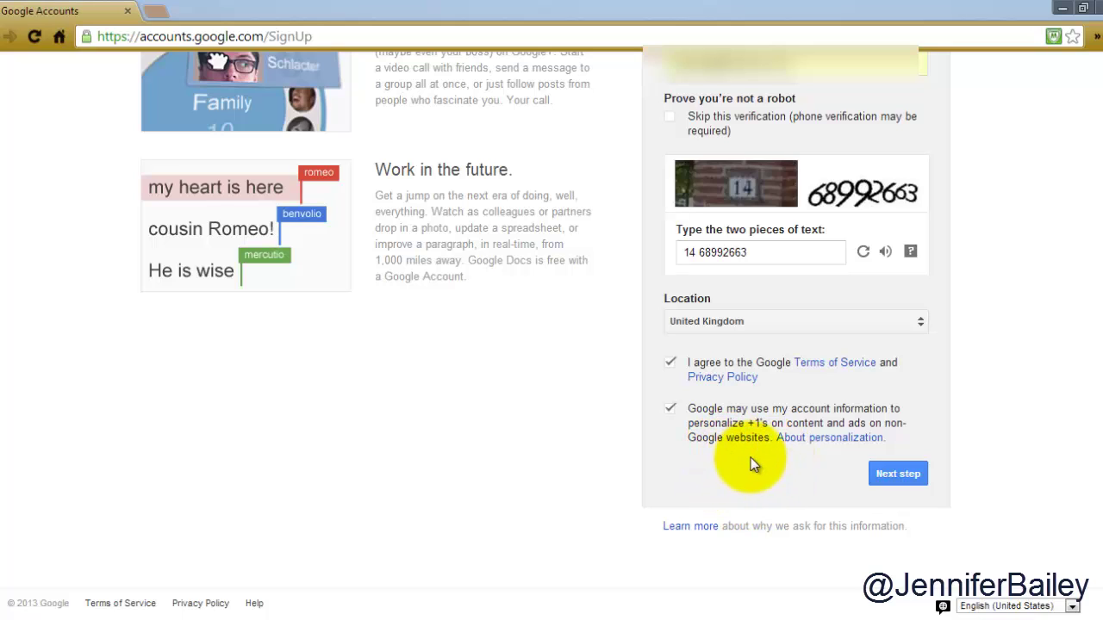
- Submit the form with Next step and choose Add Profile Photo on the profile page
click(890, 473)
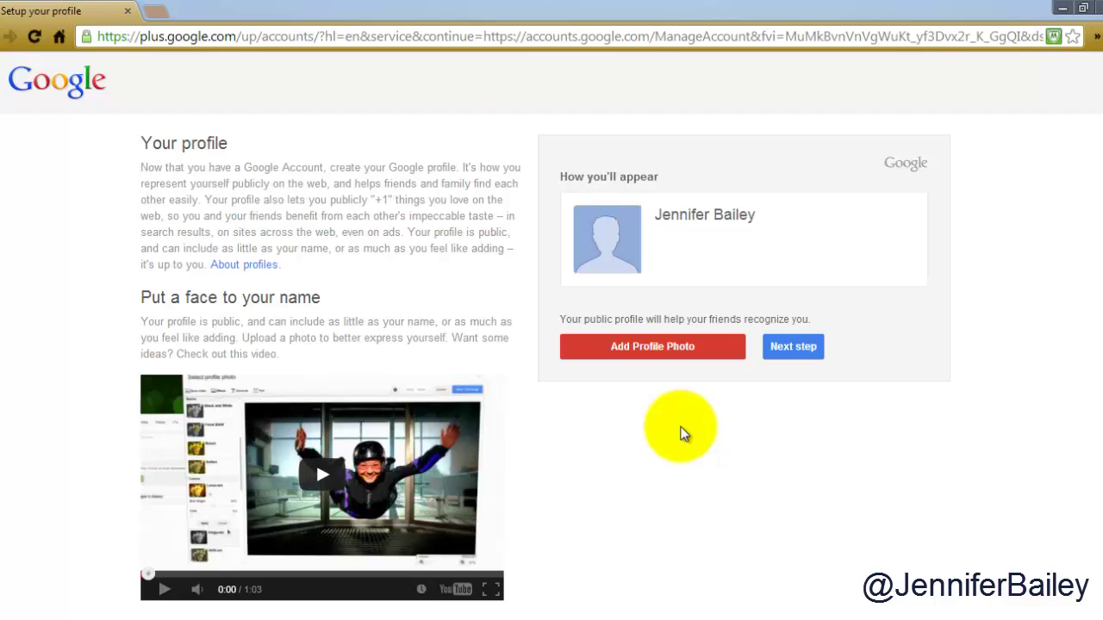
click(643, 347)
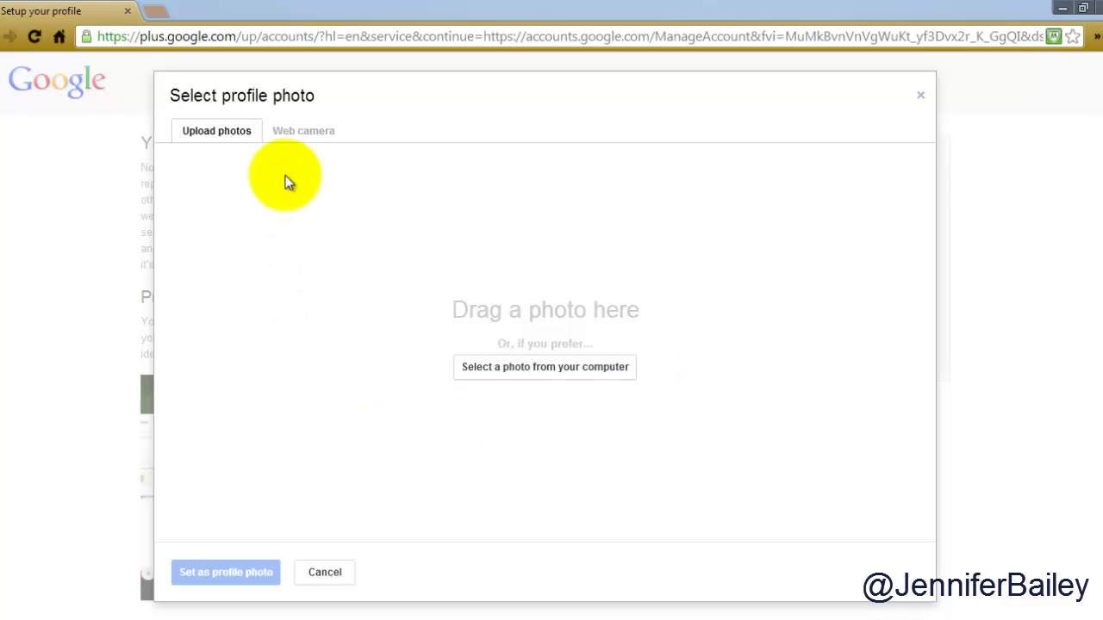
- Allow camera access in Flash and Chrome, snap a webcam photo, and set it as profile photo
click(315, 138)
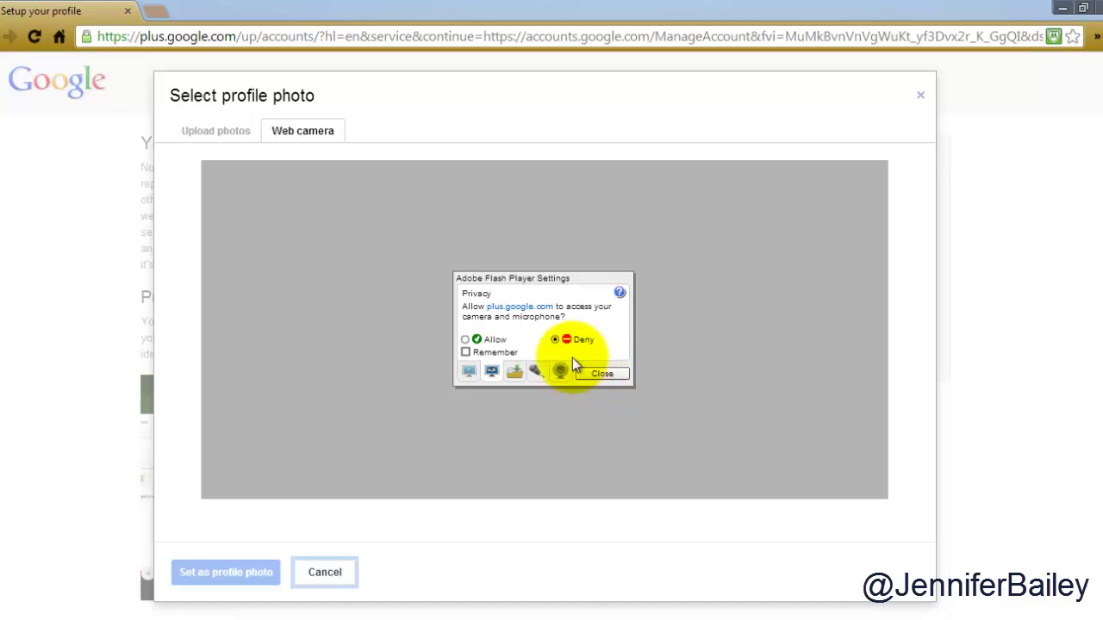
click(479, 341)
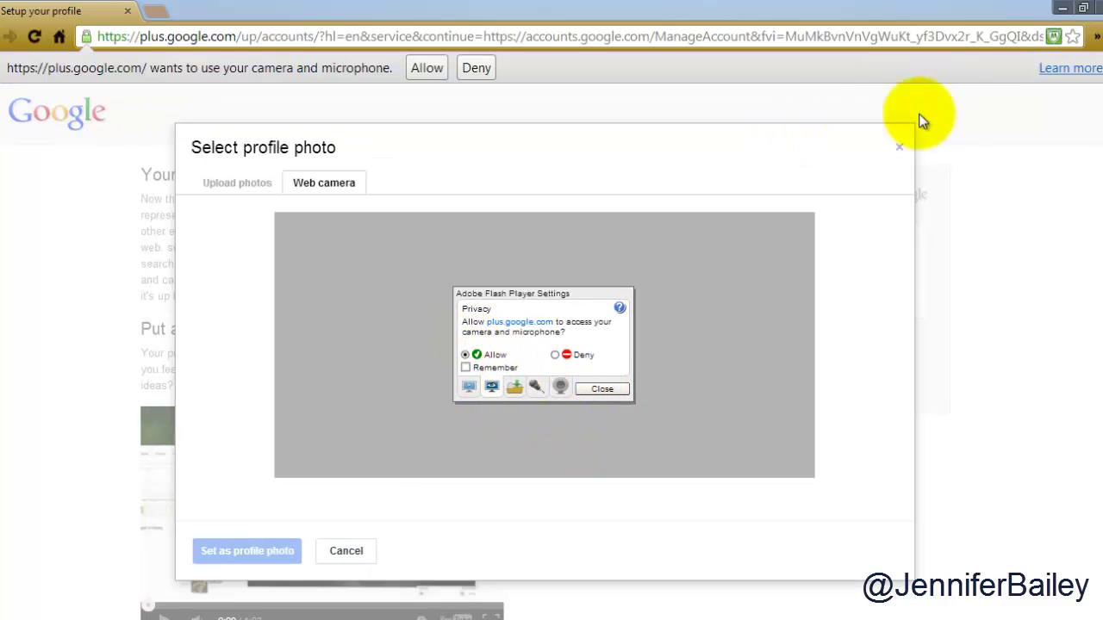
click(424, 68)
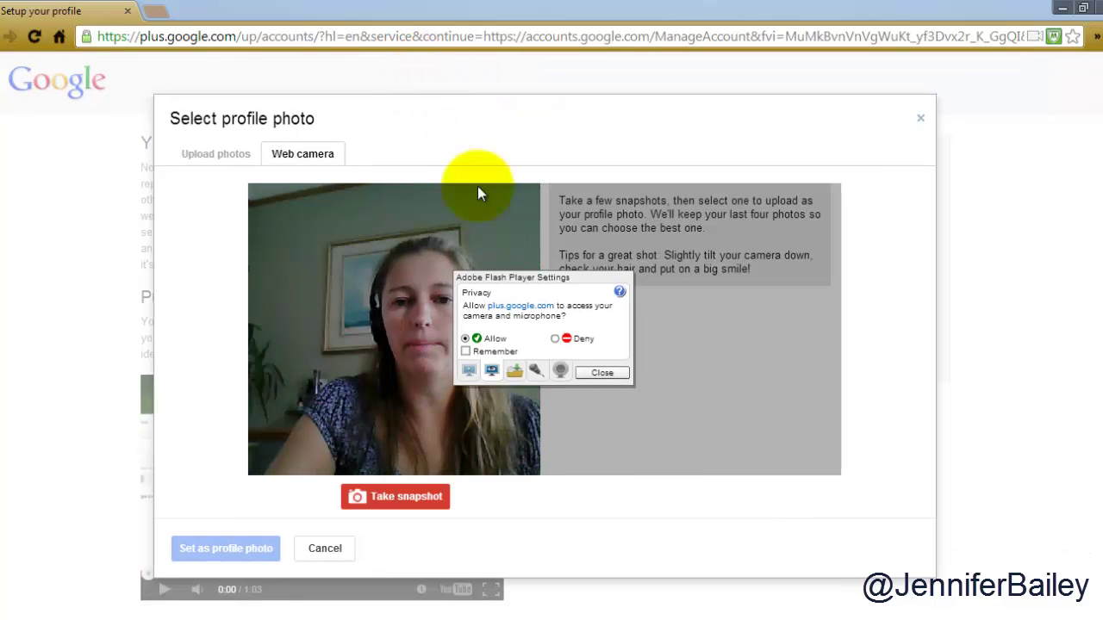
click(601, 374)
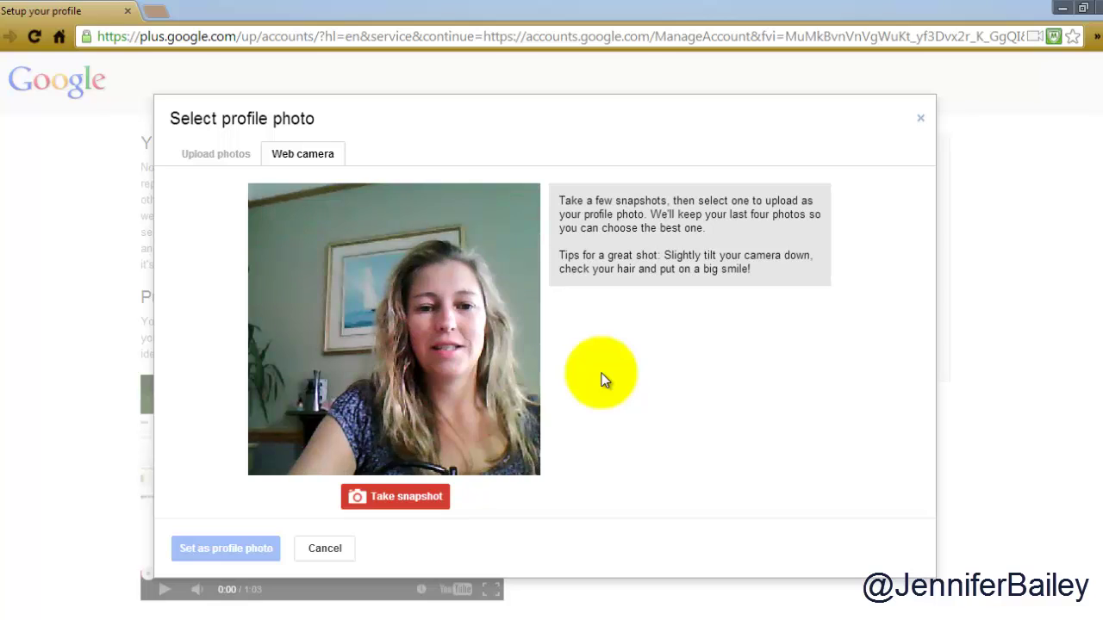
click(399, 499)
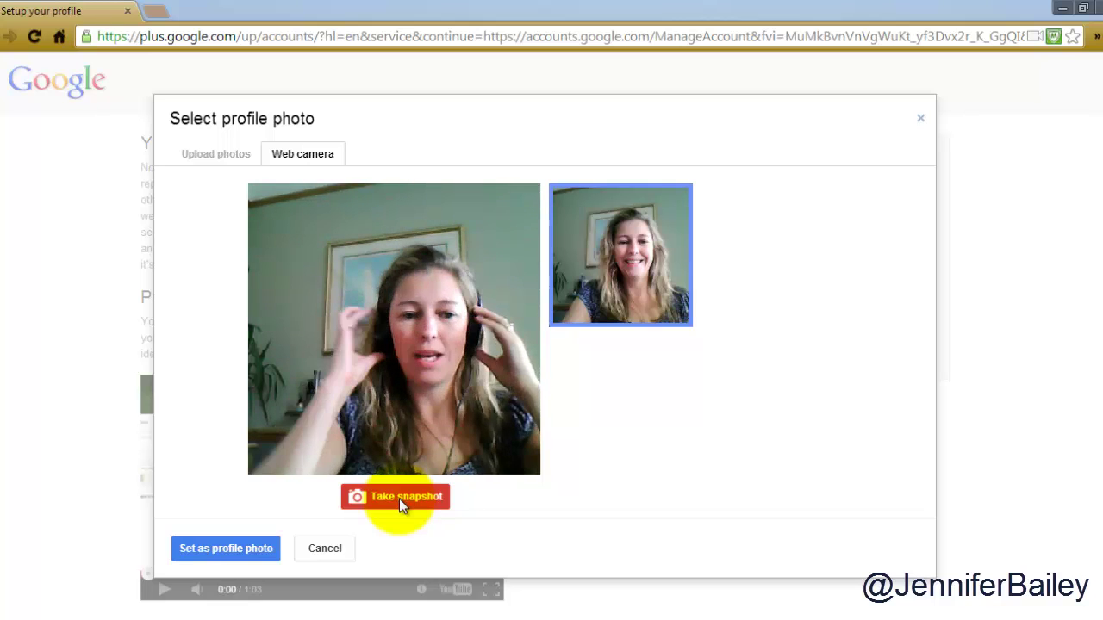
click(239, 550)
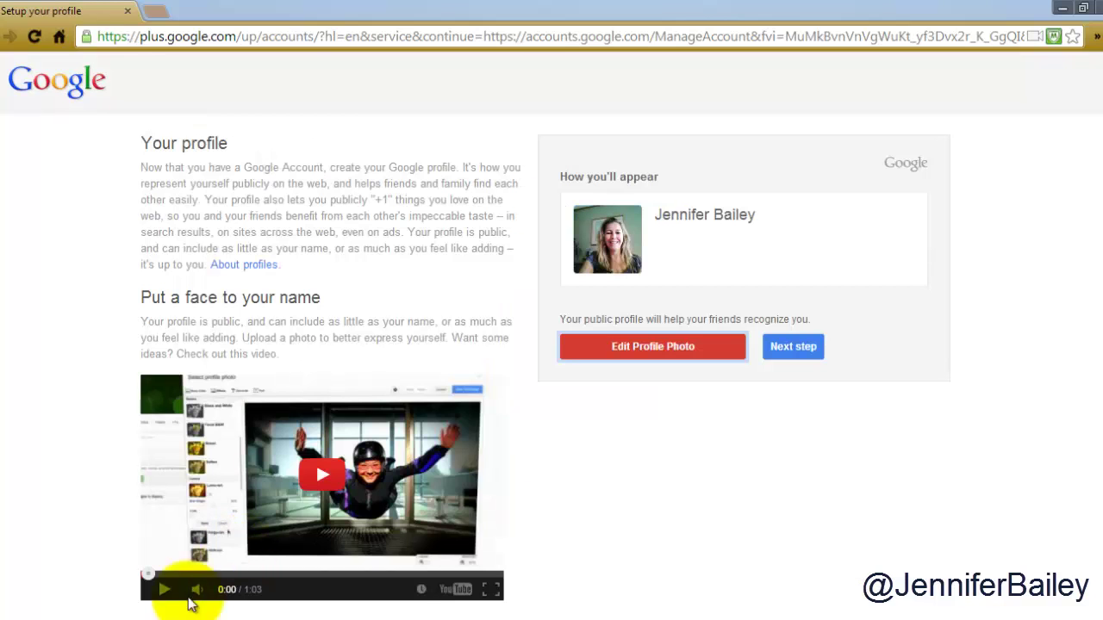
click(653, 351)
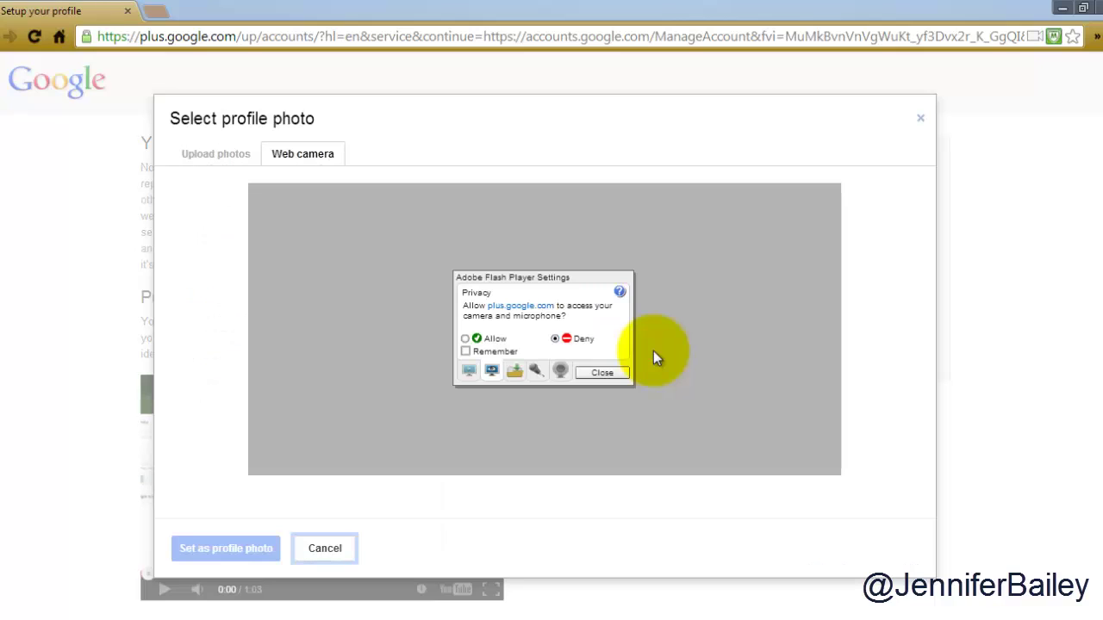
click(214, 152)
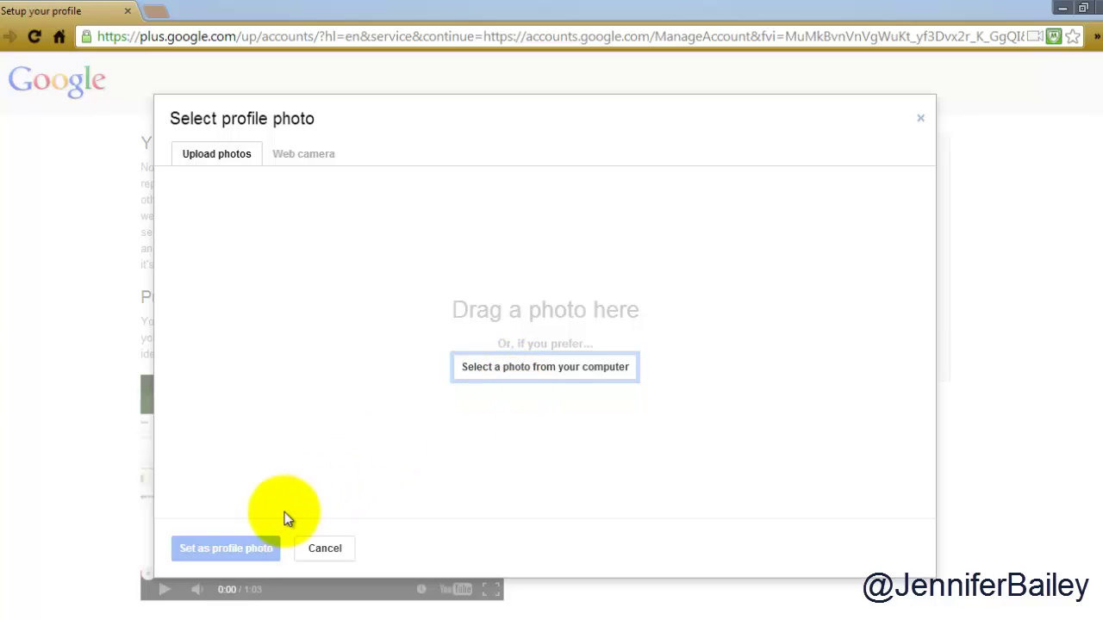
click(324, 549)
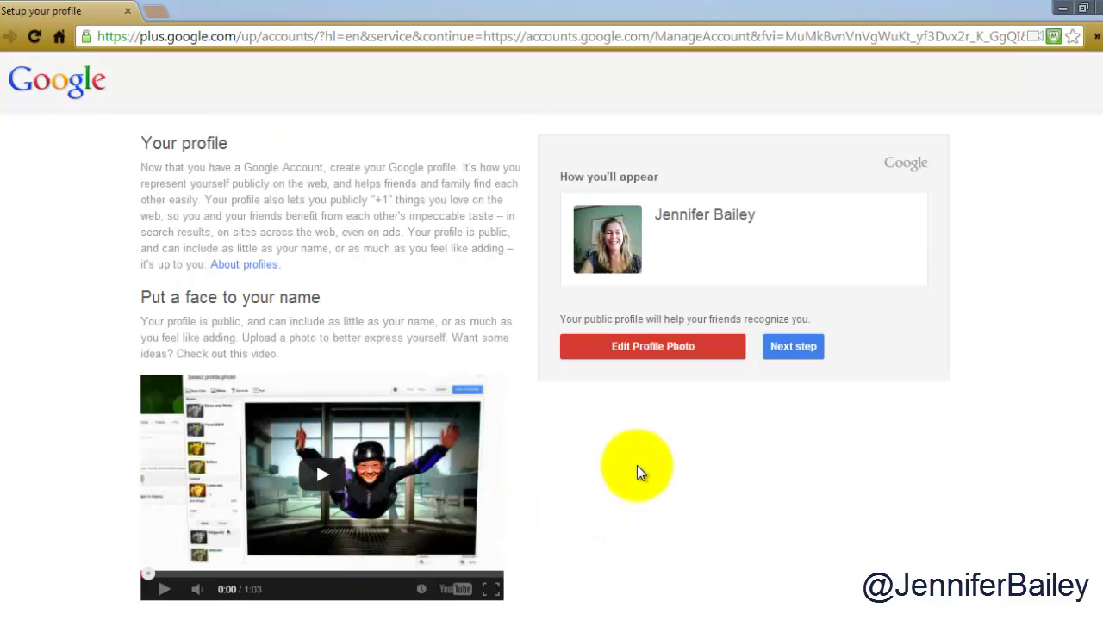
- Continue past profile setup, check the Google+ notifications, and go to the new Gmail inbox
click(791, 348)
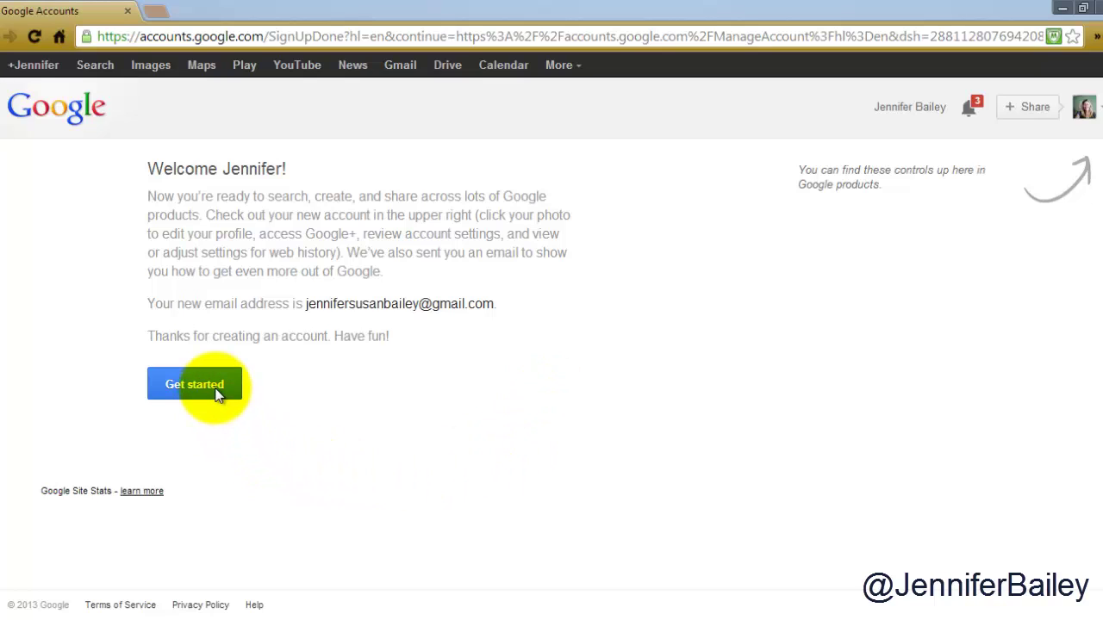
click(974, 116)
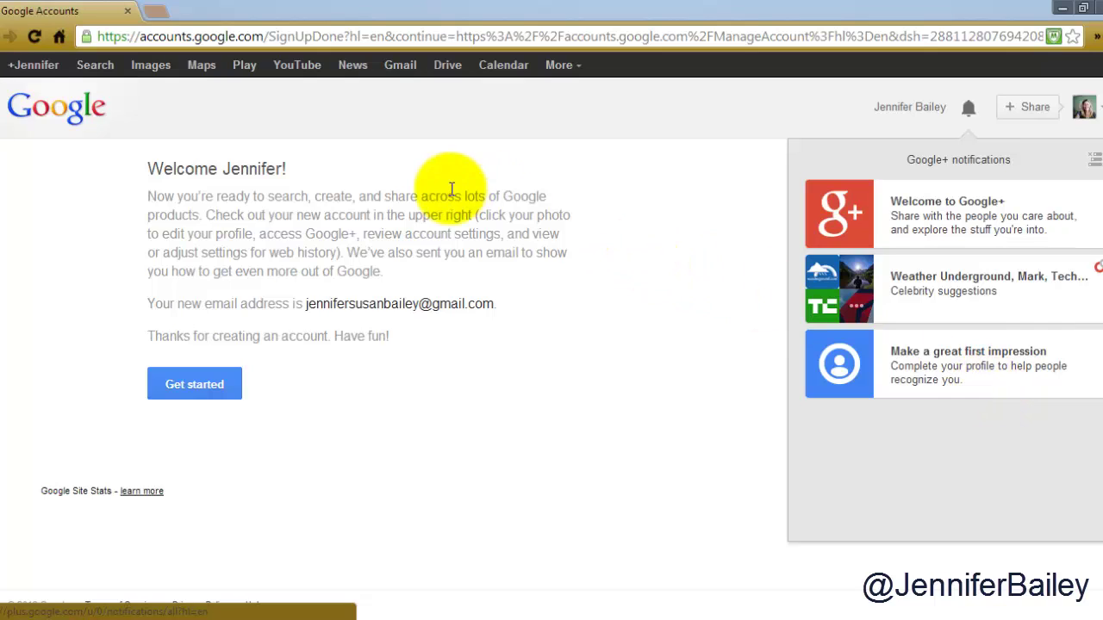
click(402, 74)
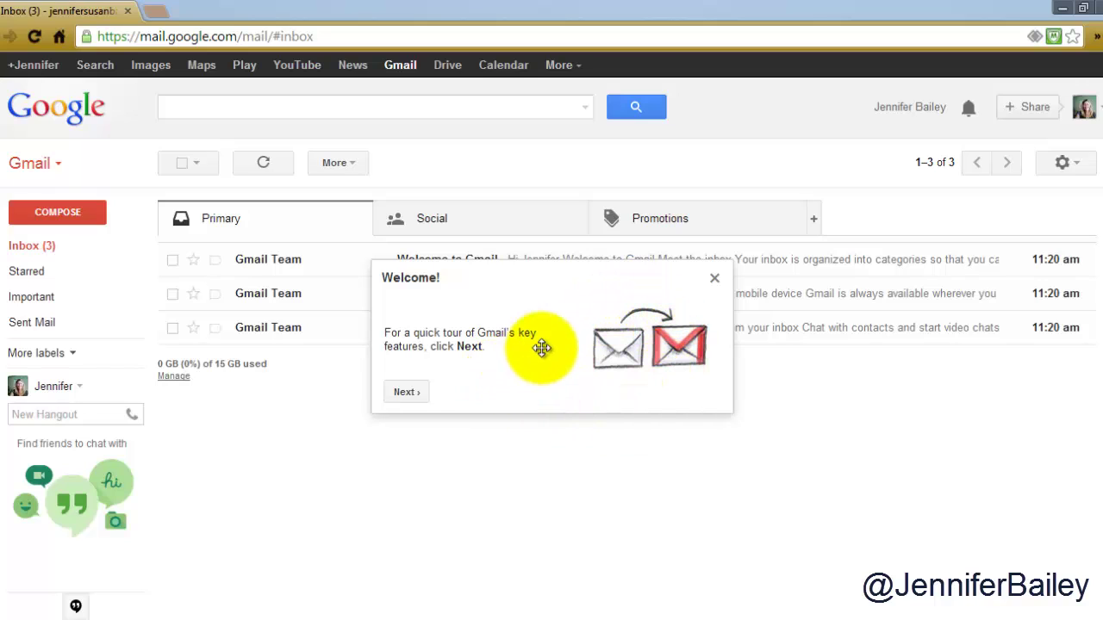
- Close the Gmail welcome tour popup
click(714, 280)
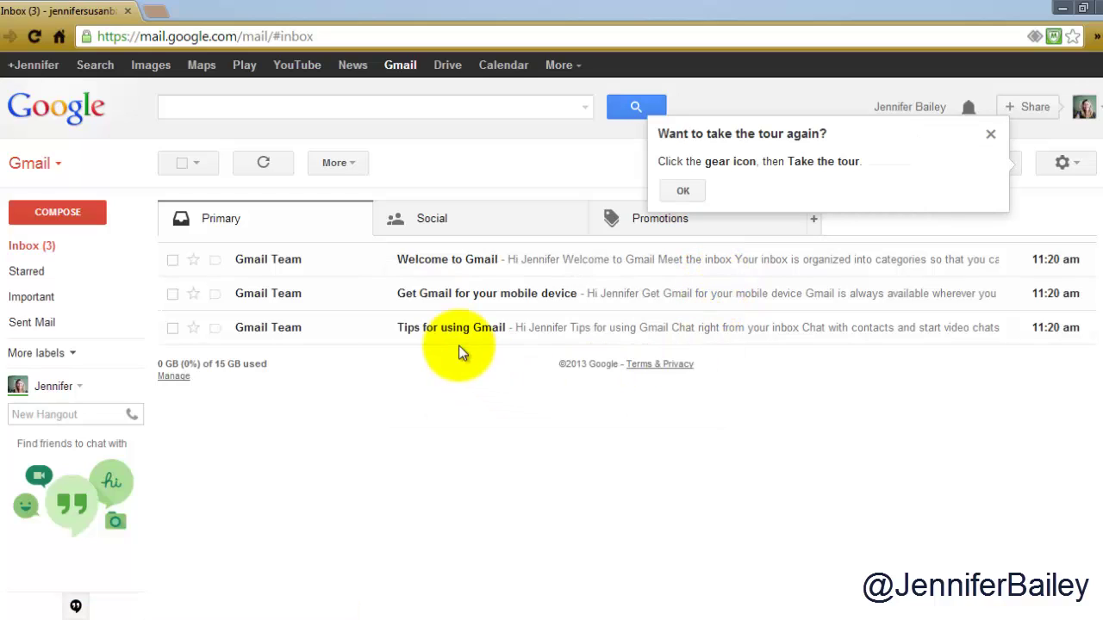
- Open YouTube in a new tab, then return to the Gmail inbox tab
click(302, 76)
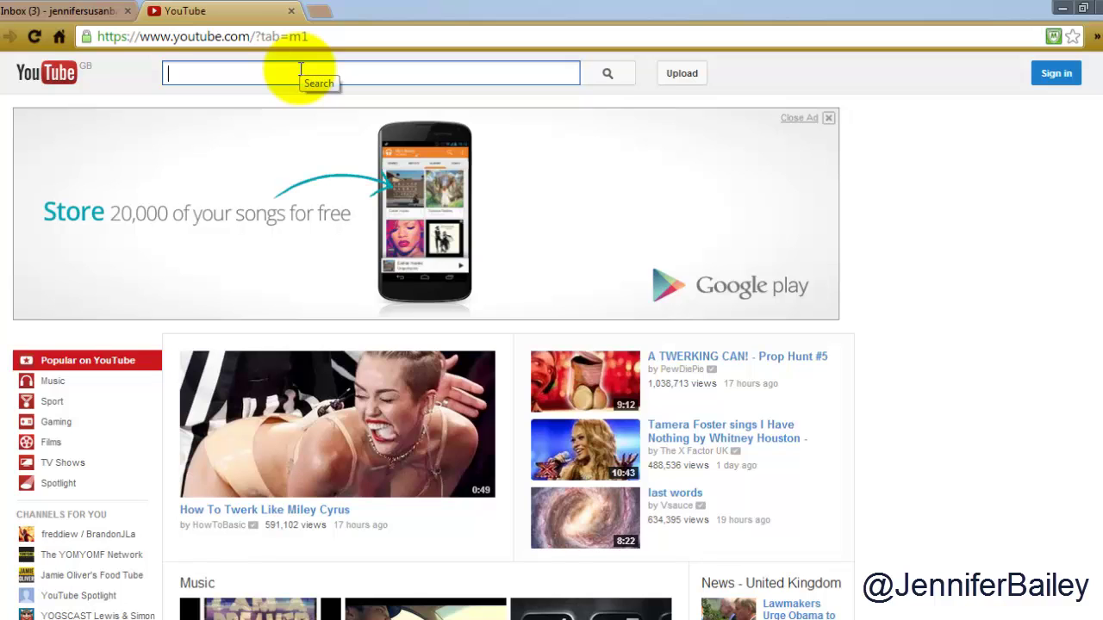
click(103, 12)
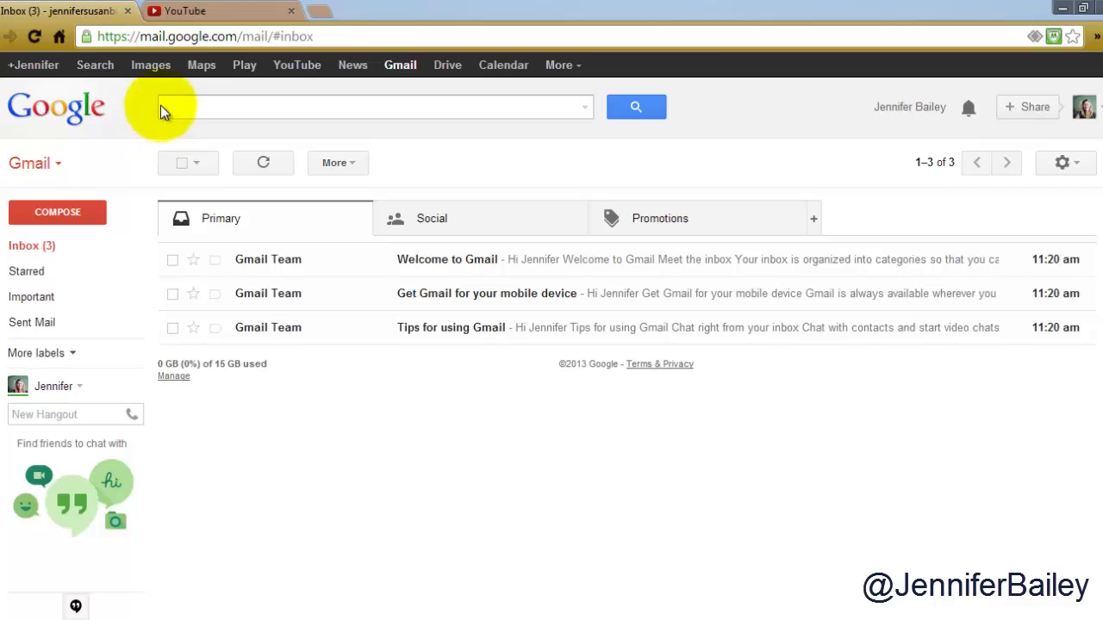